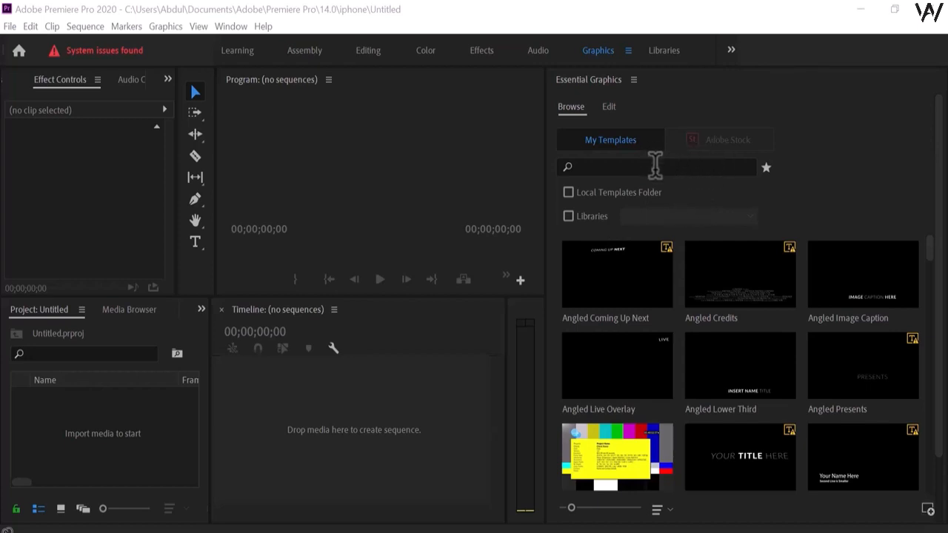
# Step: Examine the editing view and the template browser of Essential Graphics
pyautogui.moveTo(628, 251)
pyautogui.click(608, 107)
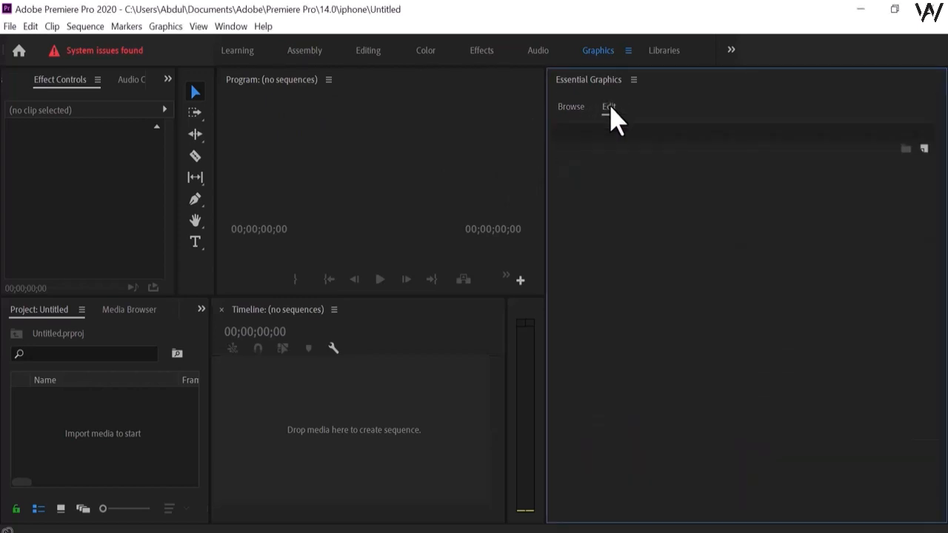
pyautogui.click(570, 108)
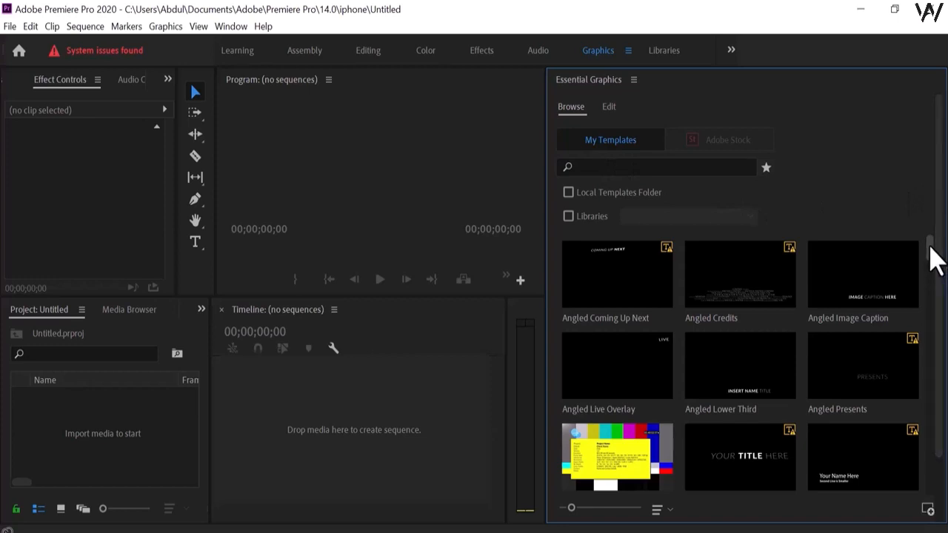
pyautogui.moveTo(930, 247)
pyautogui.mouseDown()
pyautogui.moveTo(935, 309)
pyautogui.moveTo(933, 238)
pyautogui.mouseUp()
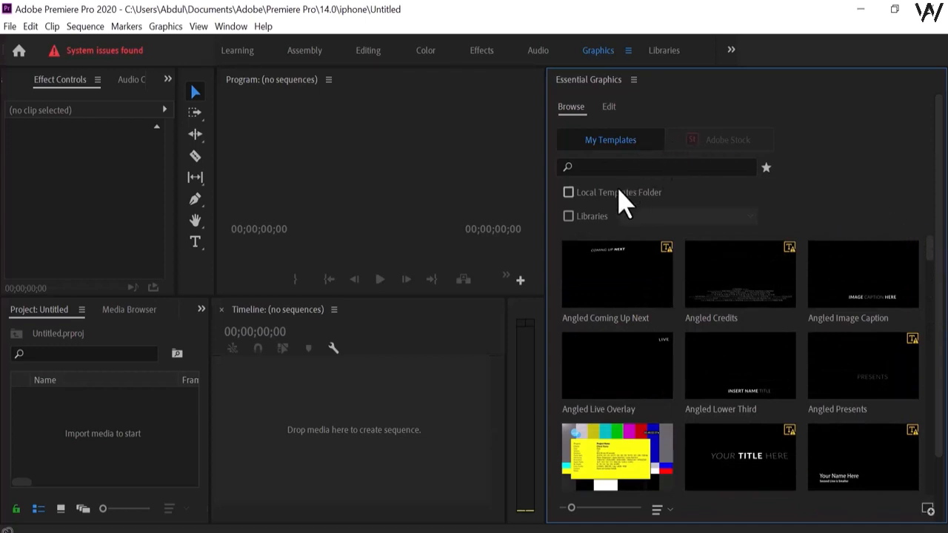
# Step: Try the Local Templates Folder and Libraries filters on the template list, then turn both off again
pyautogui.click(569, 189)
pyautogui.click(569, 191)
pyautogui.click(569, 216)
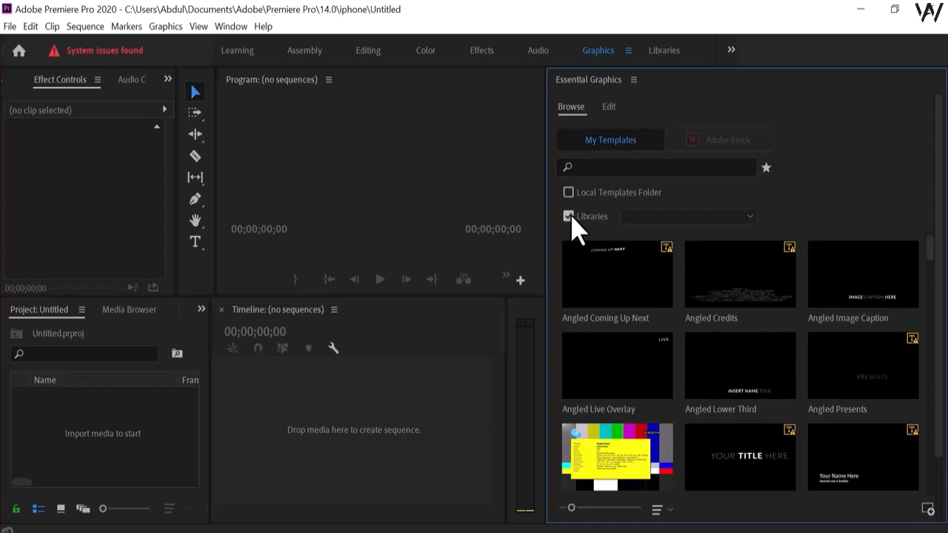
pyautogui.click(569, 216)
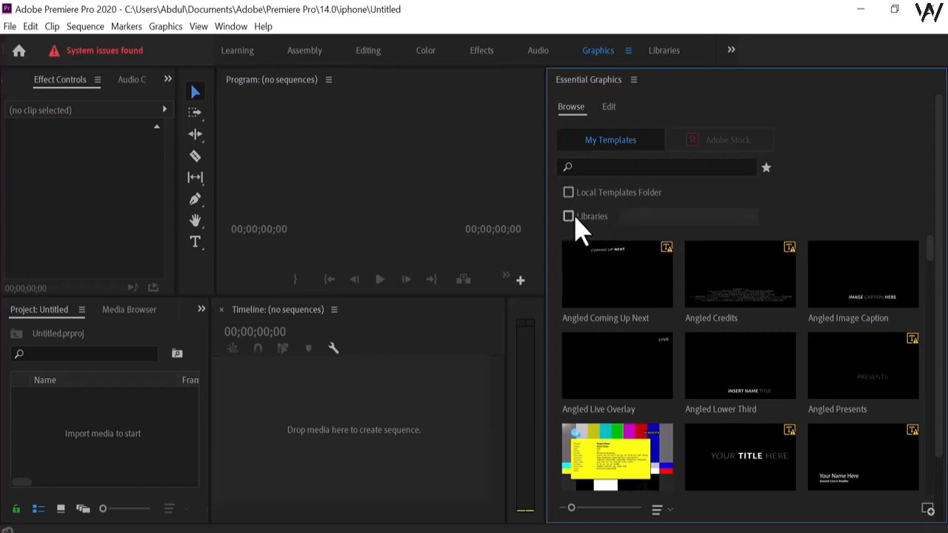
pyautogui.click(568, 217)
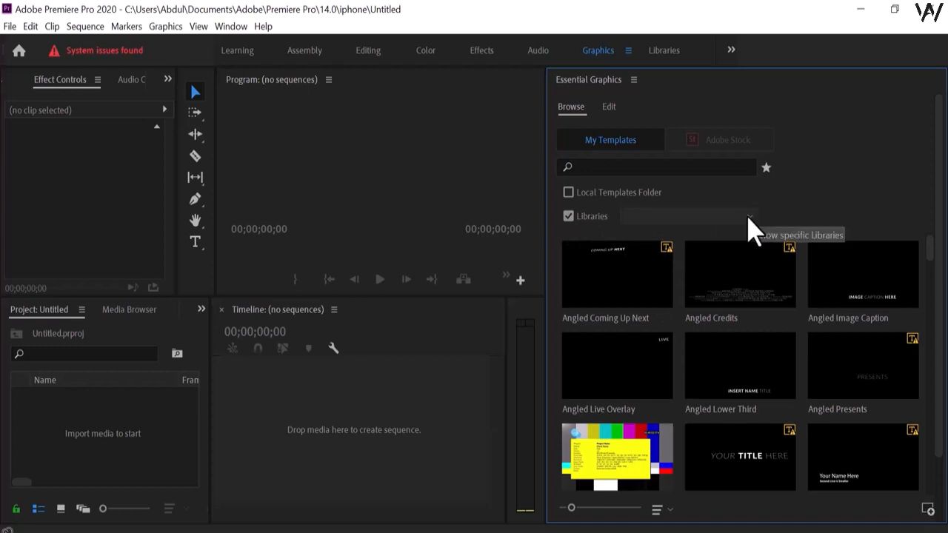
pyautogui.click(568, 216)
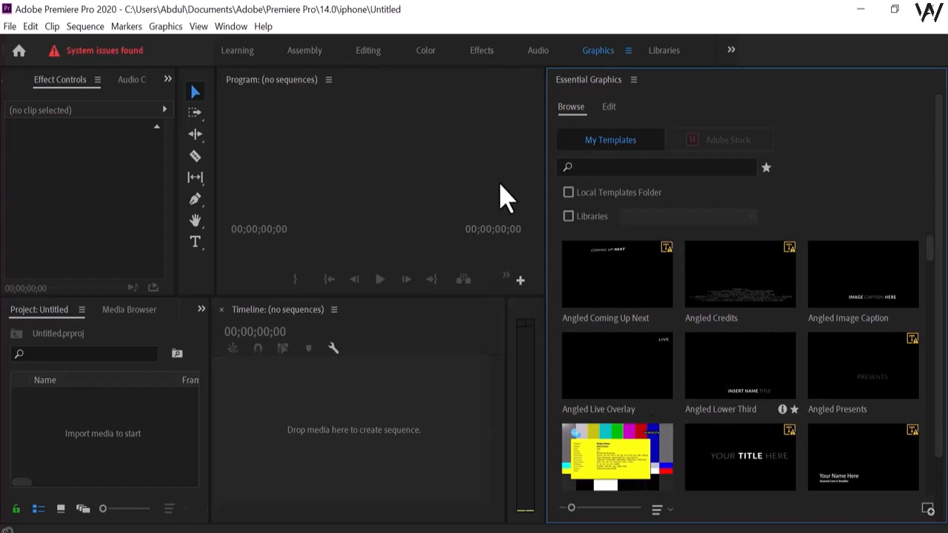
pyautogui.click(315, 102)
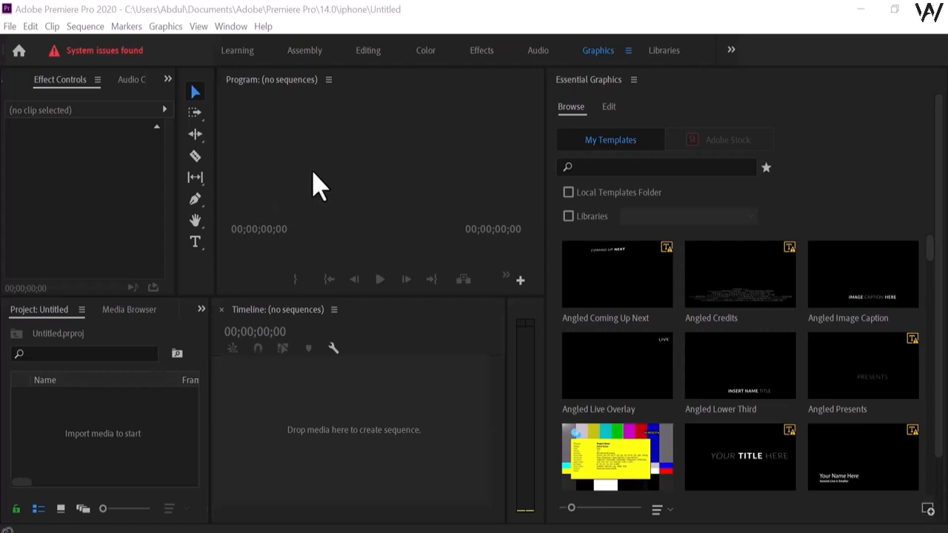
# Step: Import the clips "Download the Best Free Eating Videos", "Videos_2" and "Videos_3" from the story blocks folder into the project
pyautogui.rightClick(132, 445)
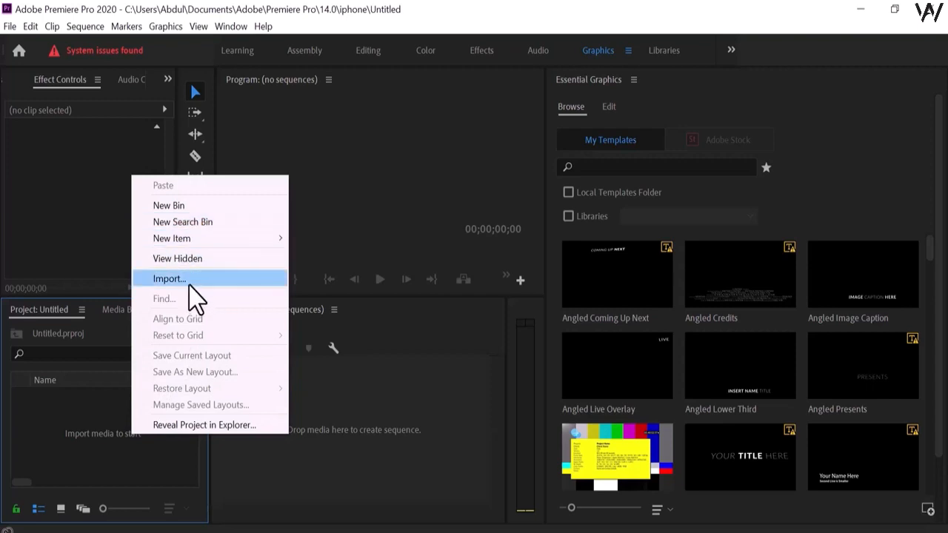
pyautogui.click(190, 282)
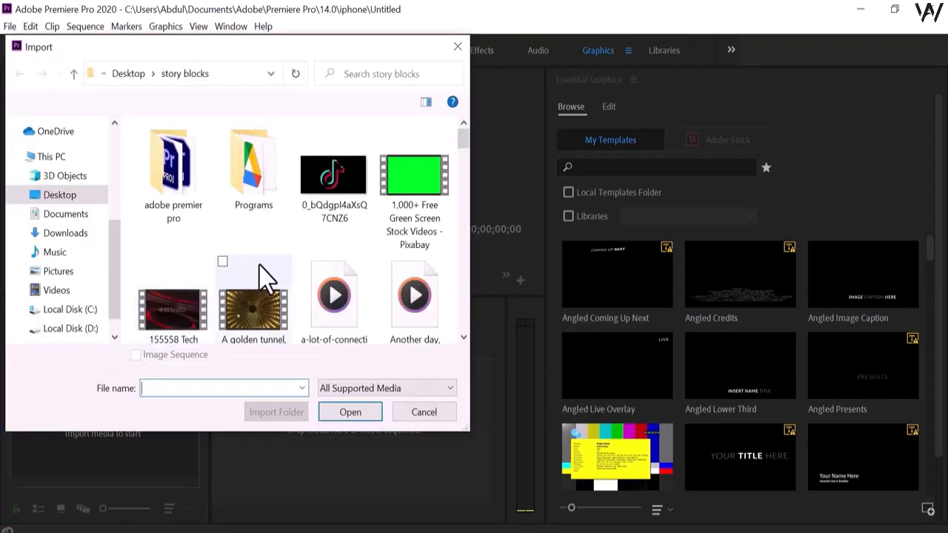
pyautogui.click(463, 337)
pyautogui.scroll(-5, 465, 338)
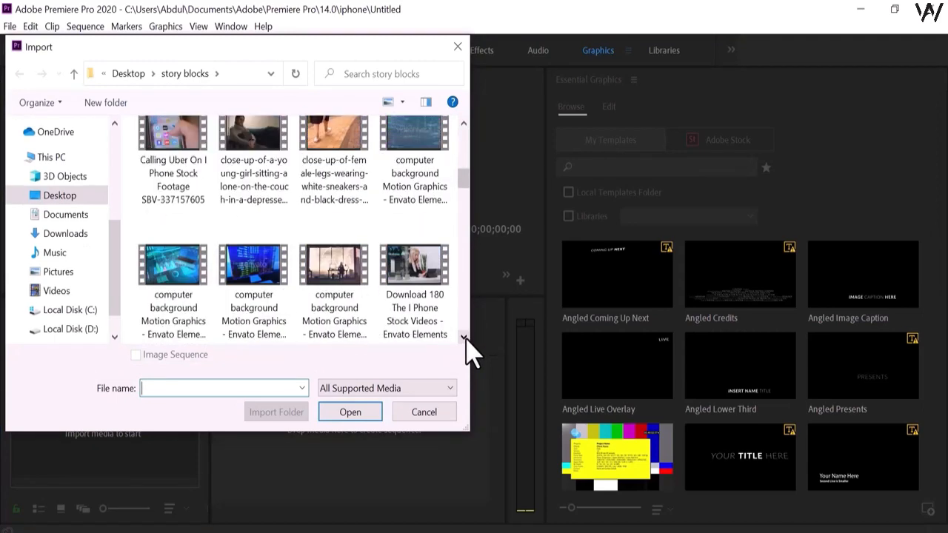
pyautogui.scroll(-2, 465, 338)
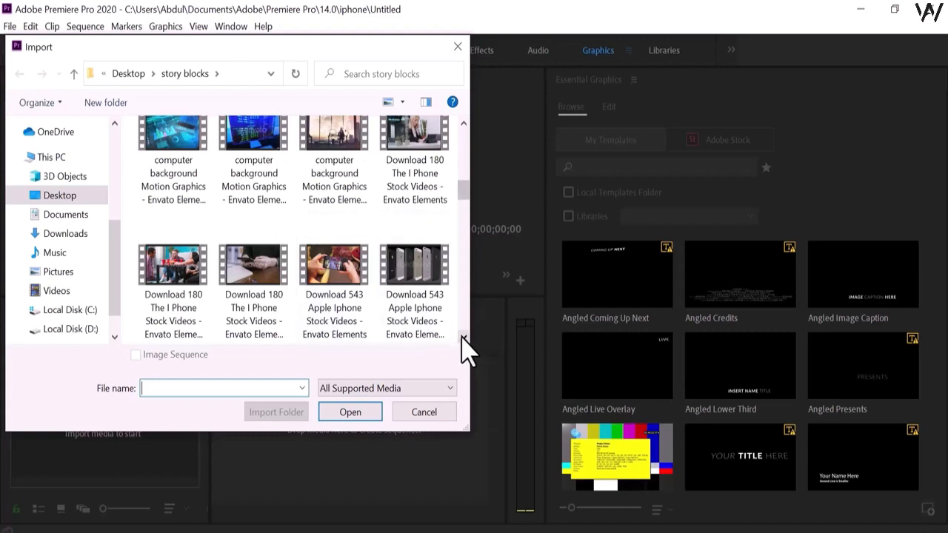
pyautogui.scroll(-2, 464, 347)
pyautogui.scroll(-2, 464, 339)
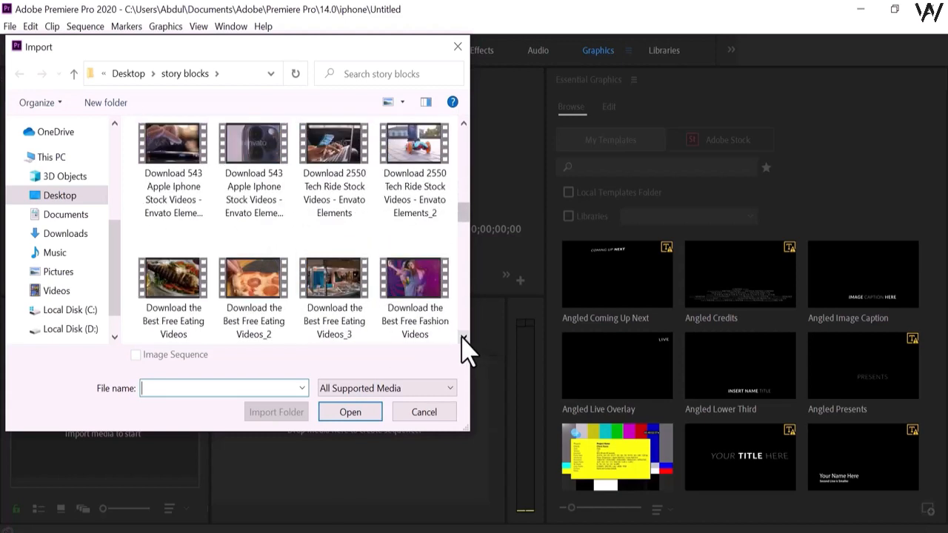
pyautogui.click(148, 242)
pyautogui.click(222, 231)
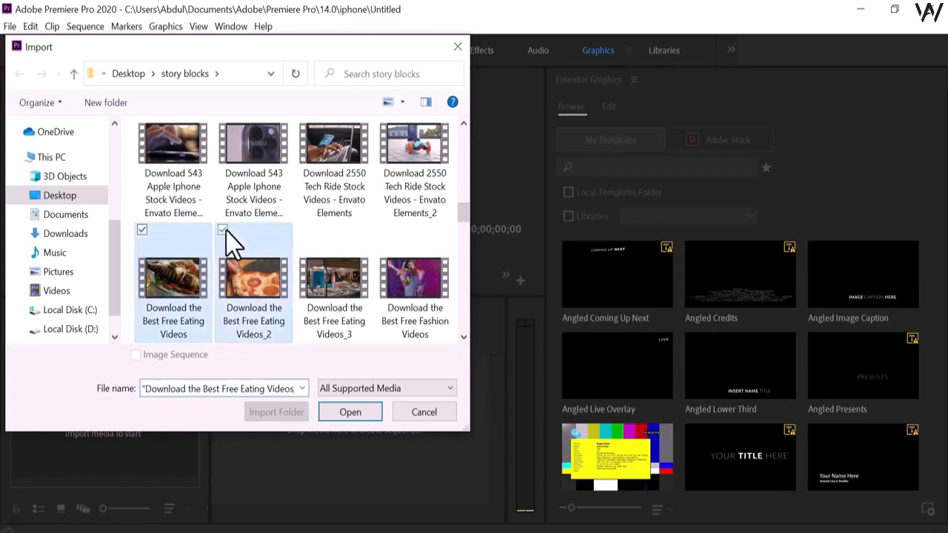
pyautogui.click(303, 231)
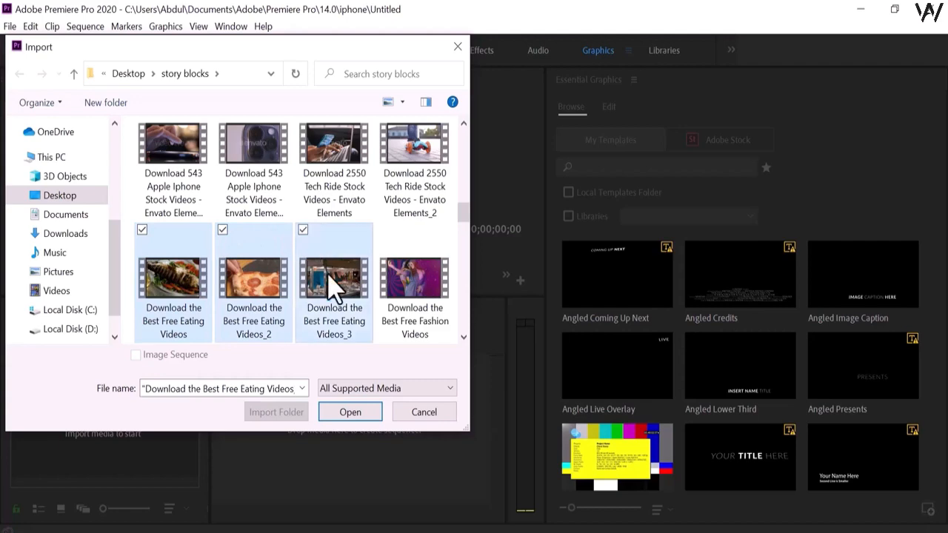
pyautogui.click(350, 412)
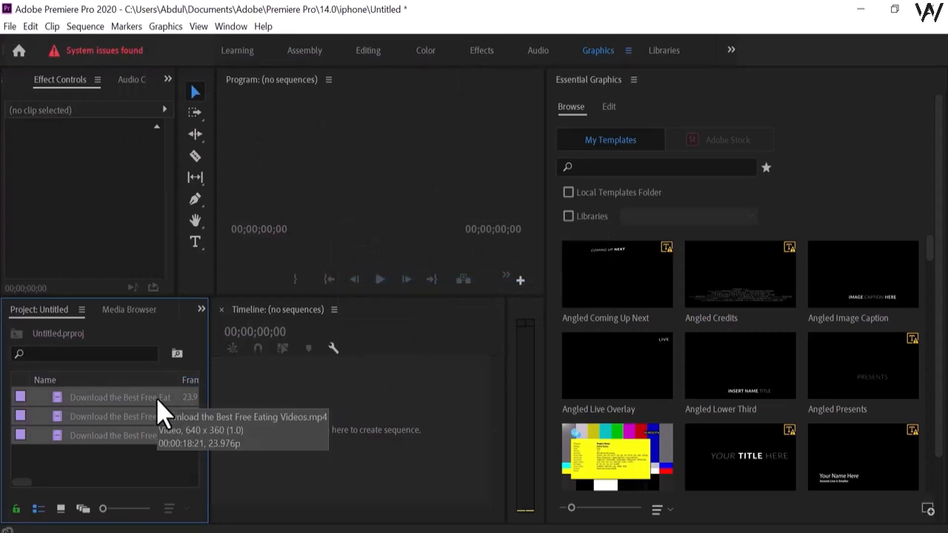
# Step: Create a sequence from the imported eating videos and select the first clip's picture
pyautogui.moveTo(163, 407); pyautogui.dragTo(305, 433)
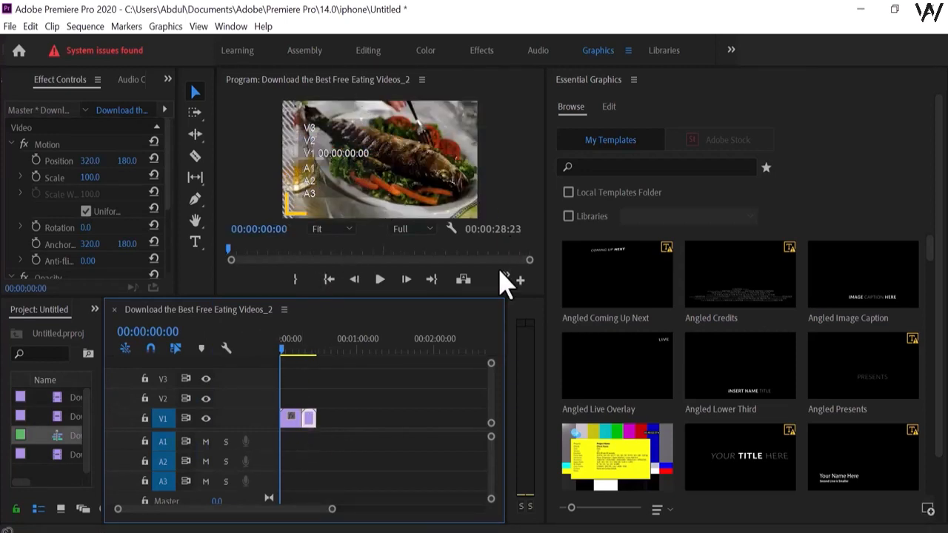
pyautogui.click(400, 186)
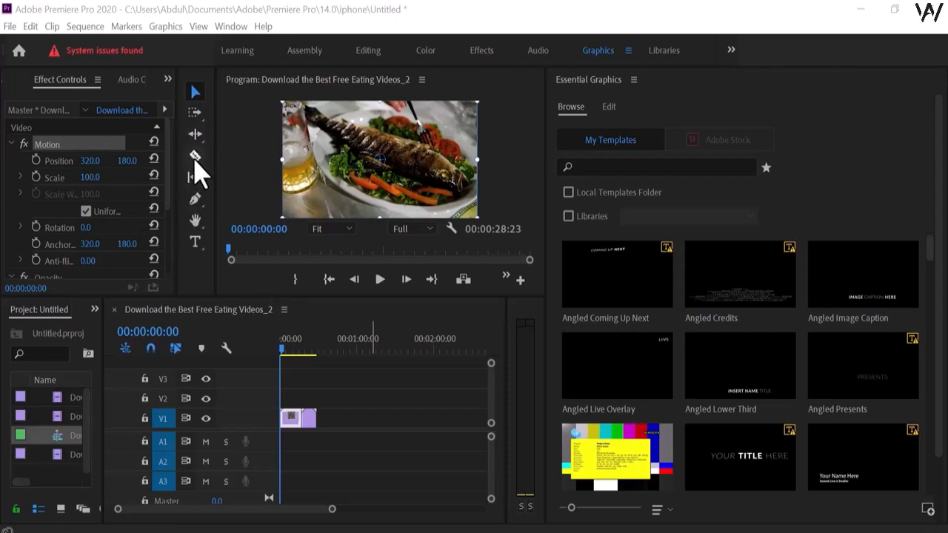
# Step: Add a text layer reading "hi" over the fish video with the horizontal Type Tool
pyautogui.click(204, 248)
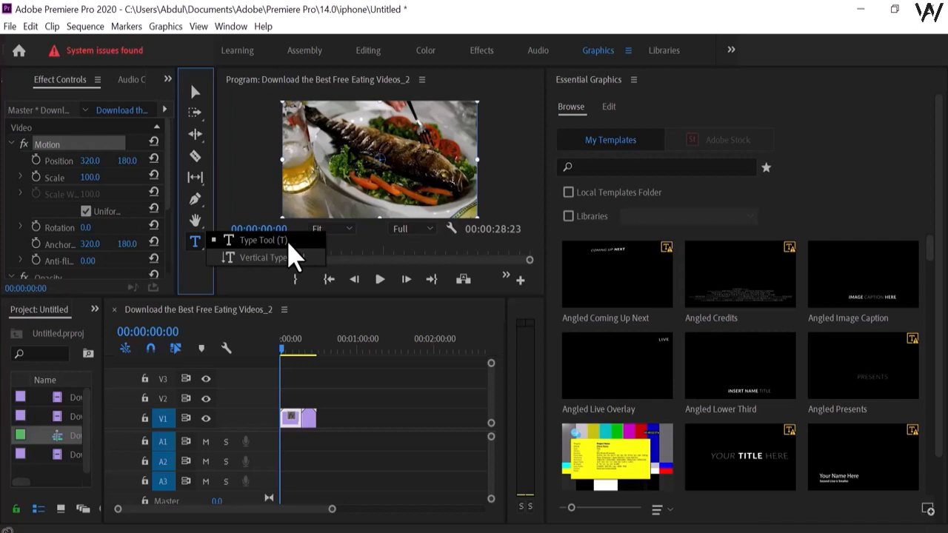
pyautogui.click(288, 243)
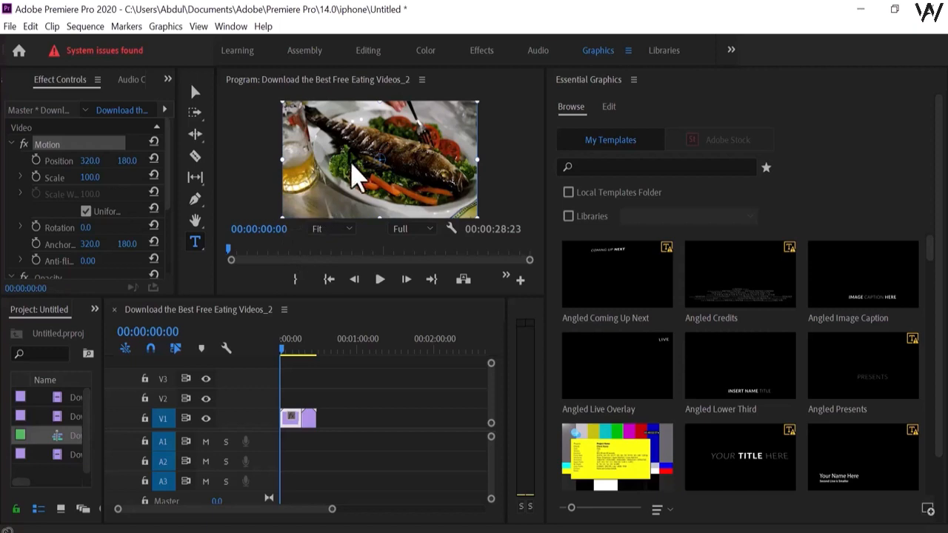
pyautogui.moveTo(362, 164); pyautogui.dragTo(363, 165)
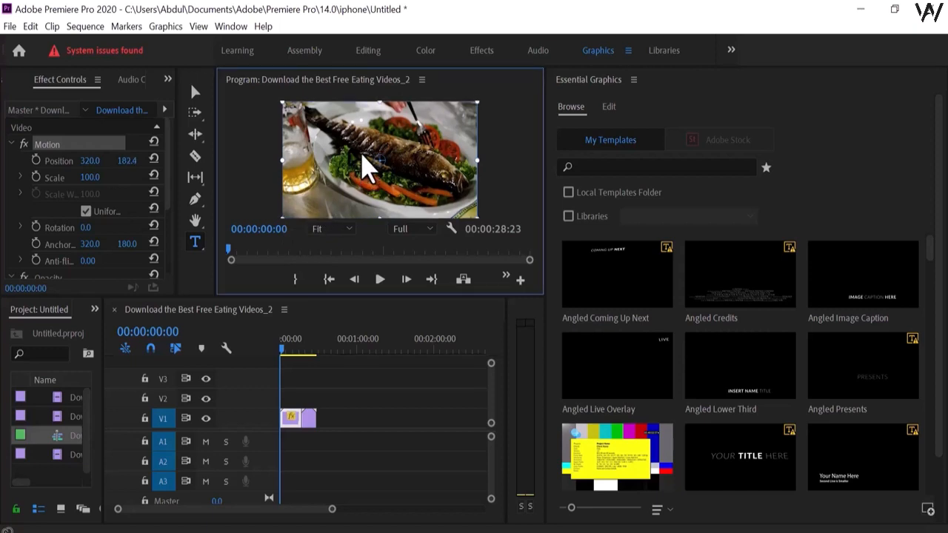
pyautogui.moveTo(363, 155); pyautogui.dragTo(362, 156)
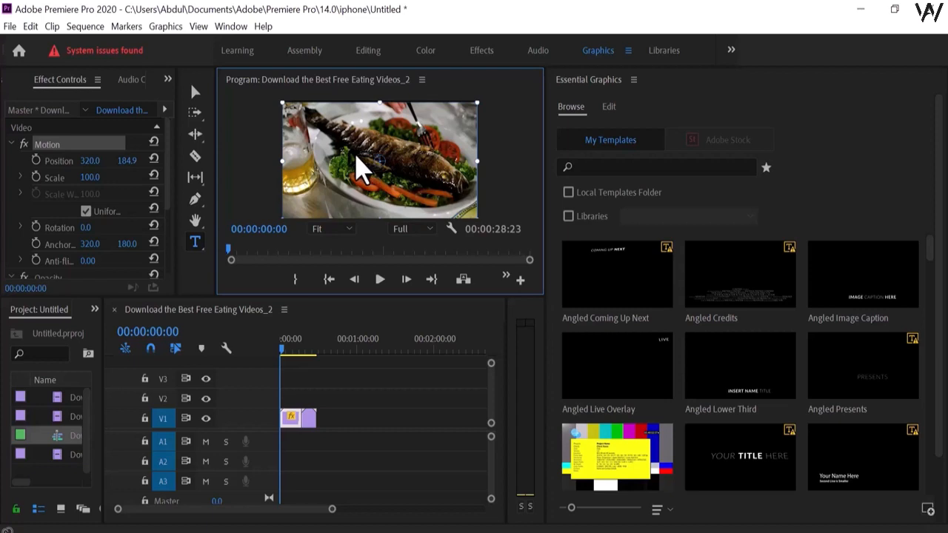
pyautogui.click(194, 242)
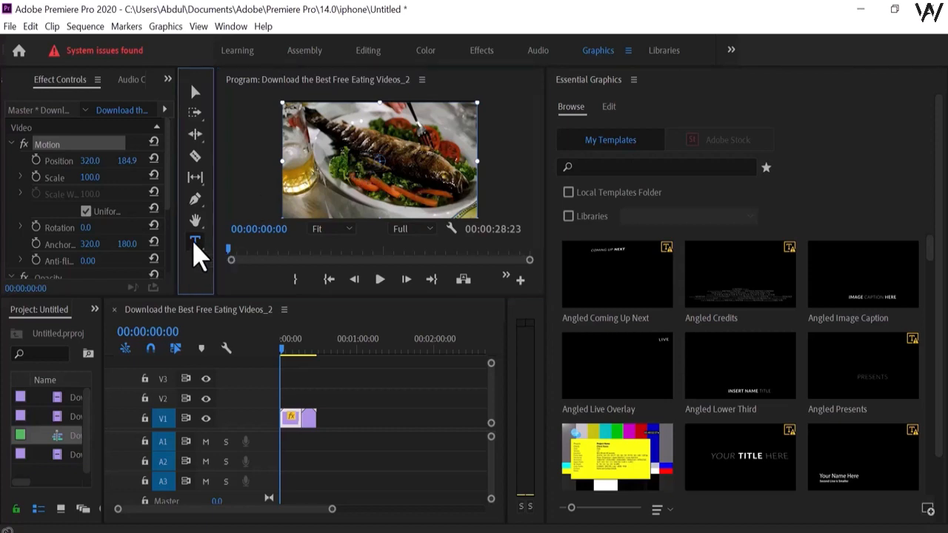
pyautogui.click(335, 178)
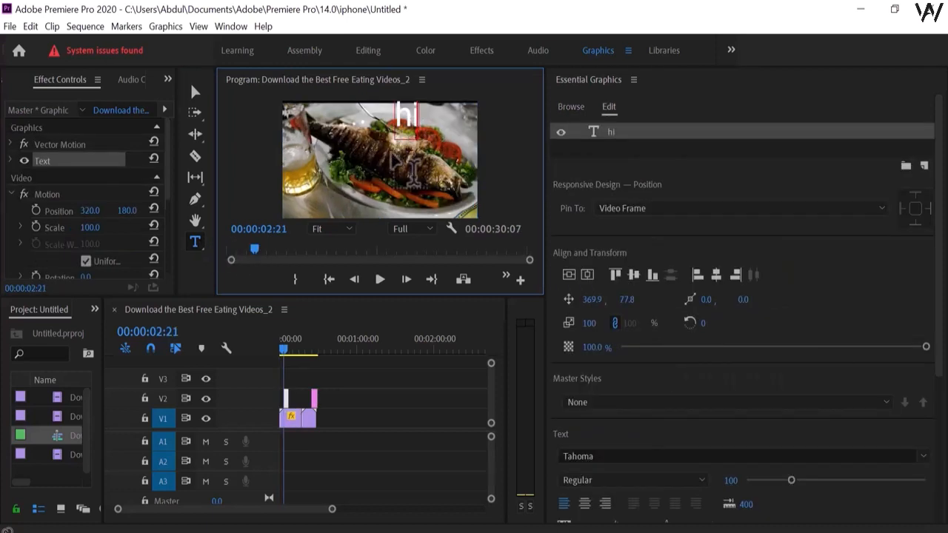
# Step: Move the "hi" text to the middle of the video frame, at position 320.0, 180.0
pyautogui.click(195, 93)
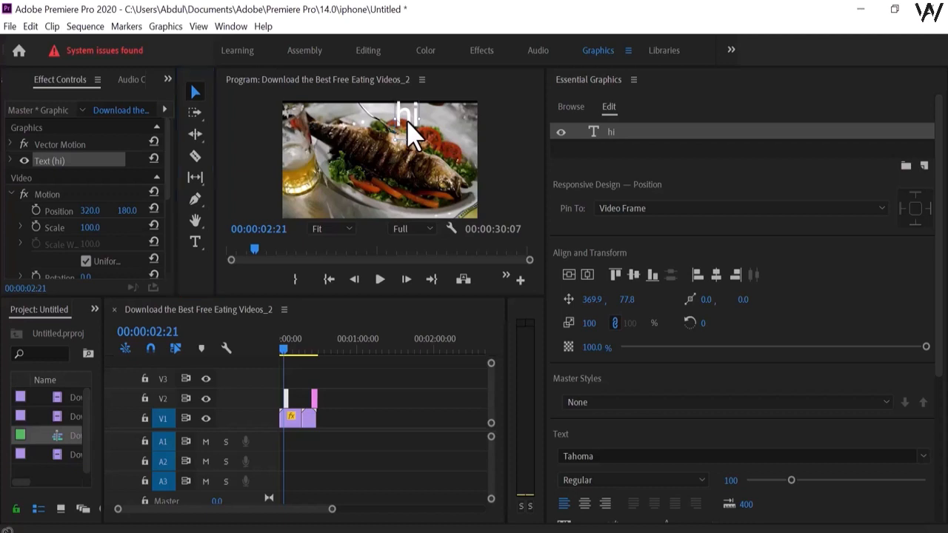
pyautogui.moveTo(407, 123); pyautogui.dragTo(398, 160)
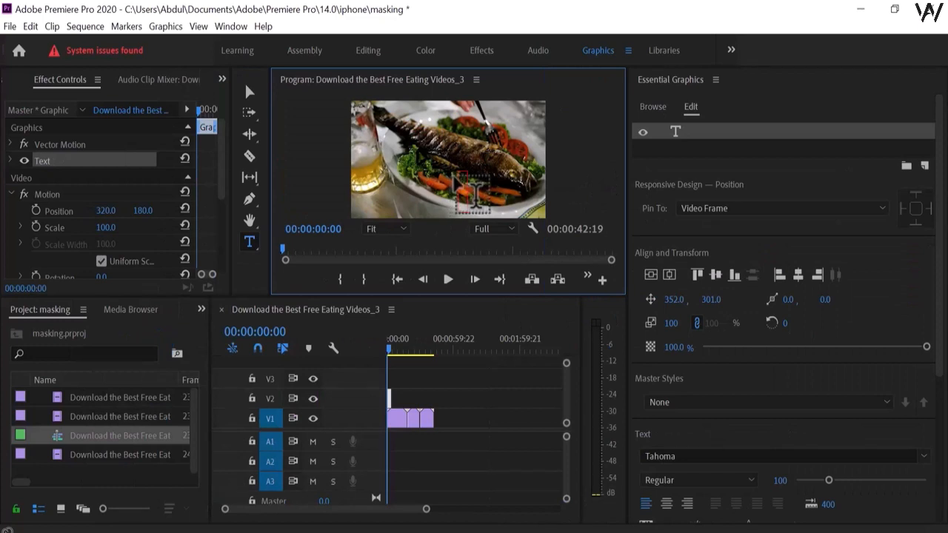
pyautogui.click(470, 191)
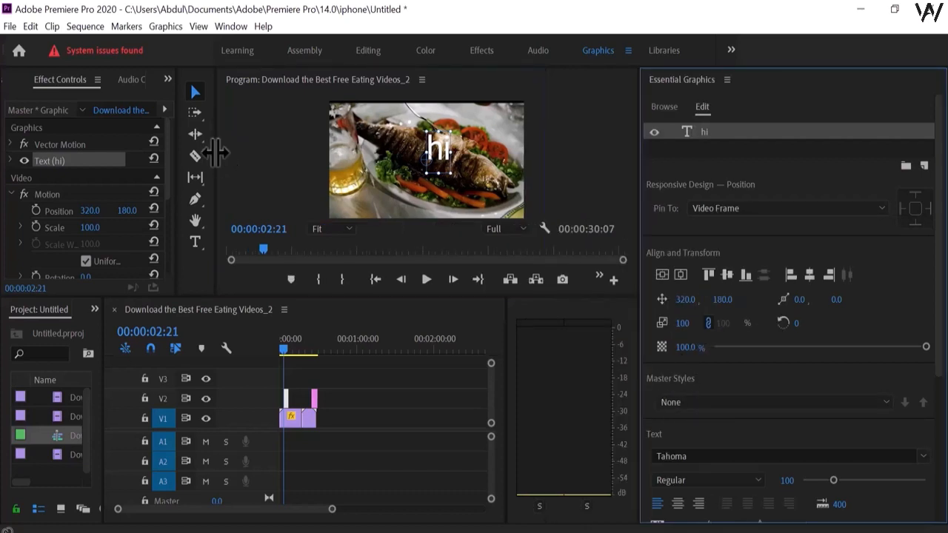
# Step: Widen the Effect Controls area so that its keyframe timeline is shown beside the properties
pyautogui.moveTo(215, 153); pyautogui.dragTo(289, 159)
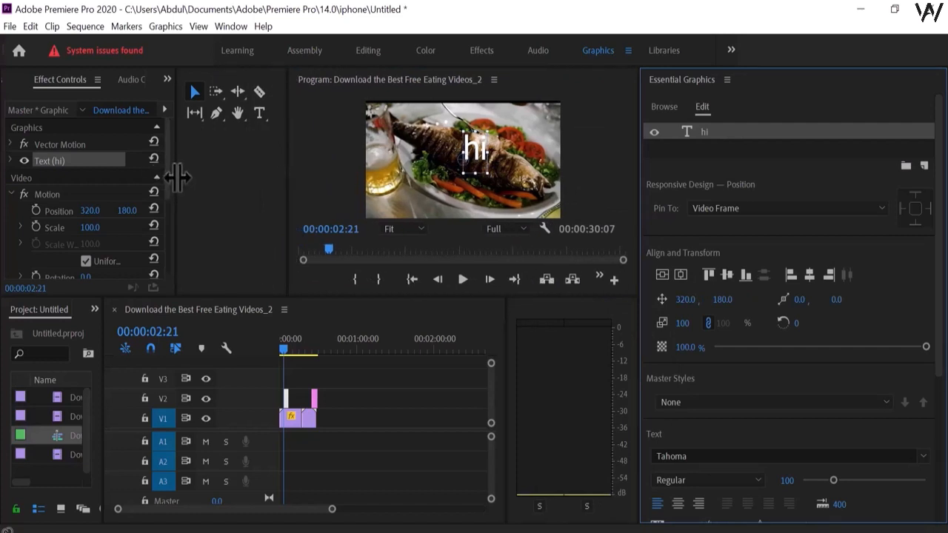
pyautogui.moveTo(178, 178); pyautogui.dragTo(300, 193)
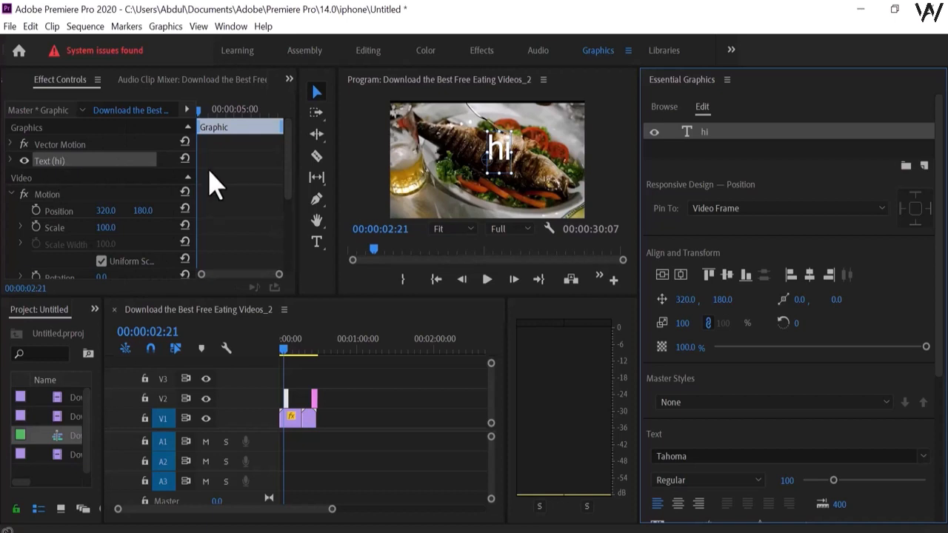
pyautogui.click(295, 197)
pyautogui.moveTo(291, 192); pyautogui.dragTo(279, 164)
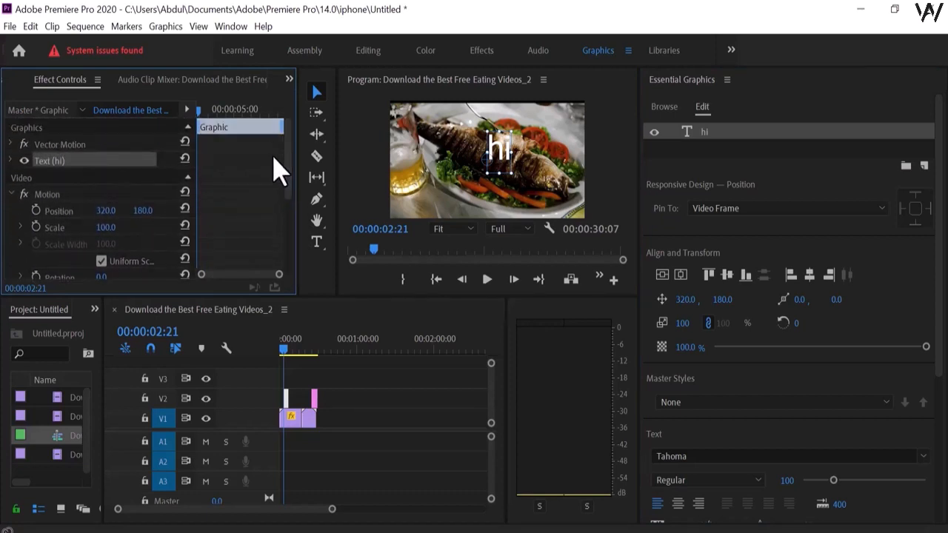
# Step: Shift the "hi" graphic on V2 to the sequence start and extend it to the end of the first clip
pyautogui.click(285, 400)
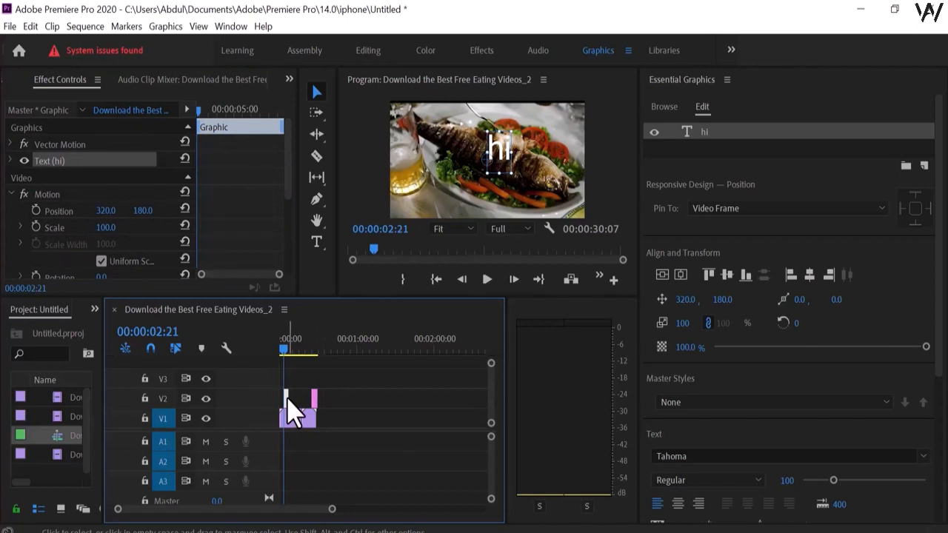
pyautogui.moveTo(289, 411); pyautogui.dragTo(282, 400)
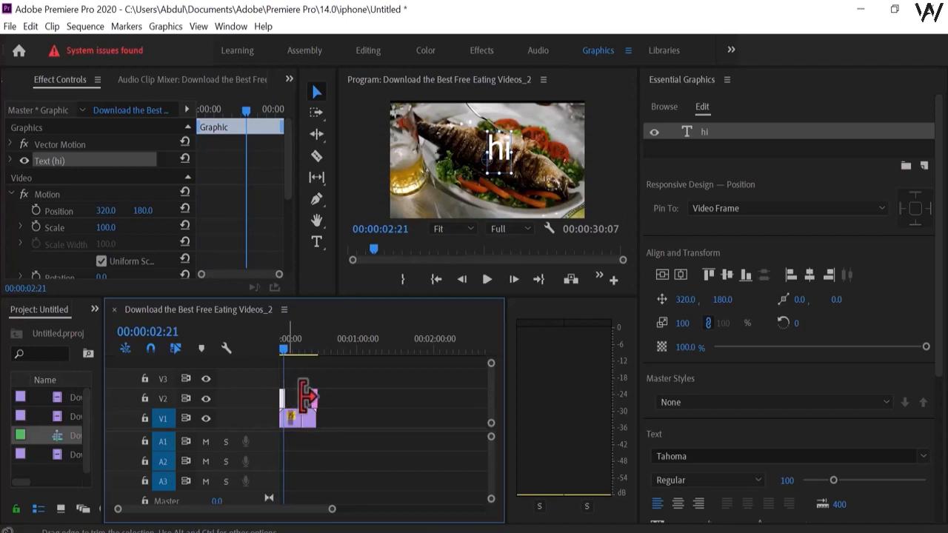
pyautogui.moveTo(309, 396)
pyautogui.mouseDown()
pyautogui.moveTo(291, 397)
pyautogui.moveTo(301, 397)
pyautogui.mouseUp()
# Step: Enlarge the "hi" text to 211% at about position 236.9, 271.4 and hide its layer
pyautogui.click(492, 155)
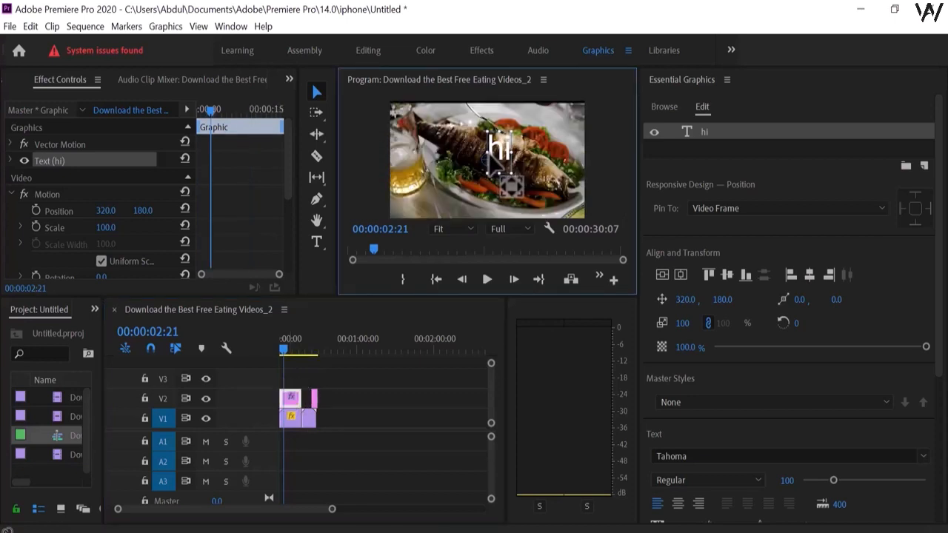
pyautogui.moveTo(482, 148)
pyautogui.mouseDown()
pyautogui.moveTo(522, 149)
pyautogui.moveTo(486, 160)
pyautogui.mouseUp()
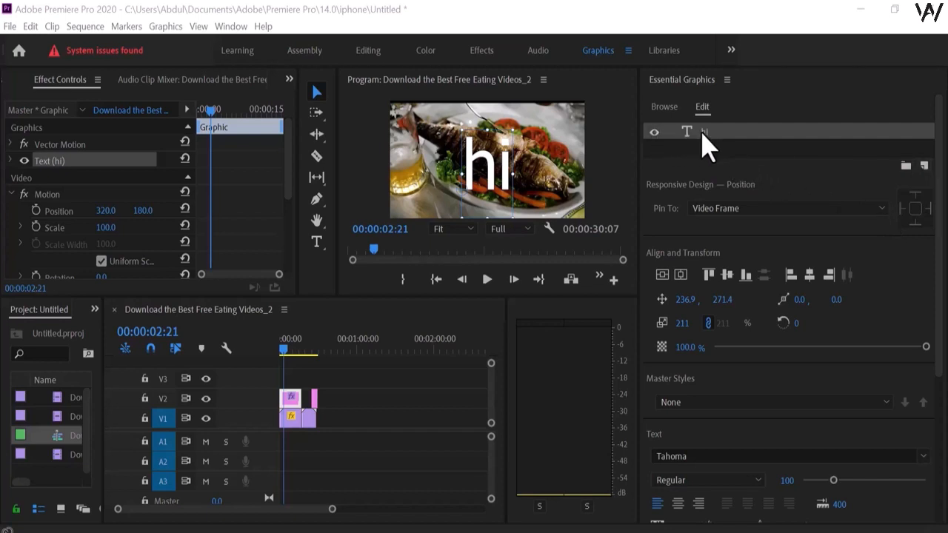
pyautogui.click(654, 132)
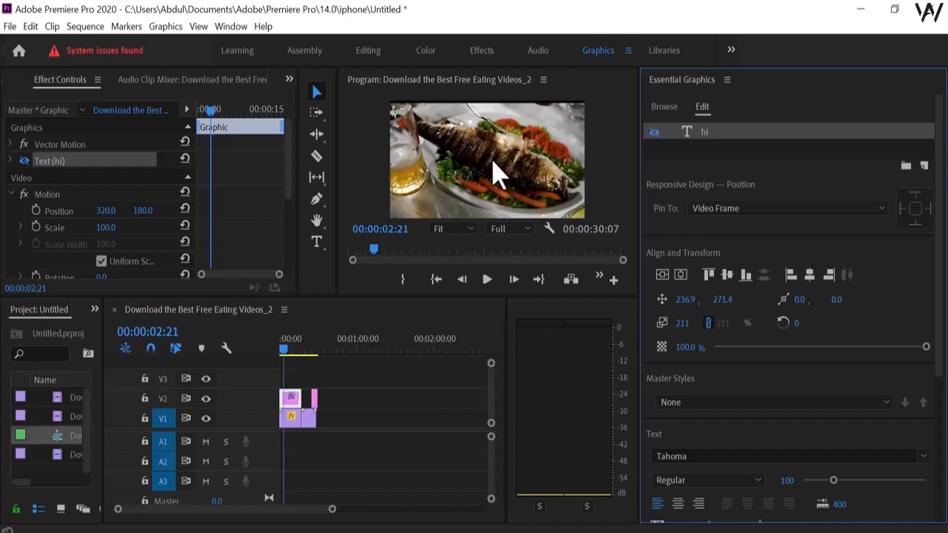
# Step: Show the "hi" layer again and place it in a new group, checking the text's Pin To options
pyautogui.click(653, 133)
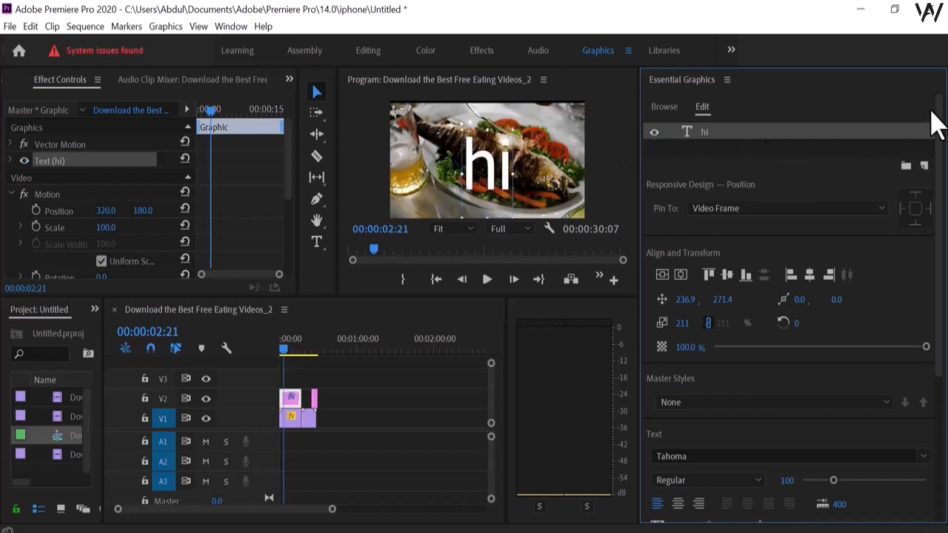
pyautogui.click(905, 167)
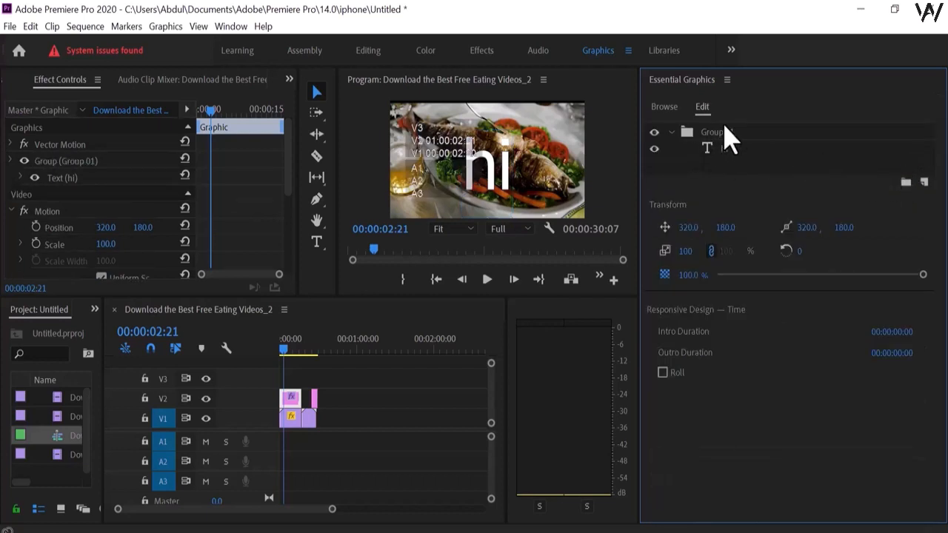
pyautogui.click(674, 132)
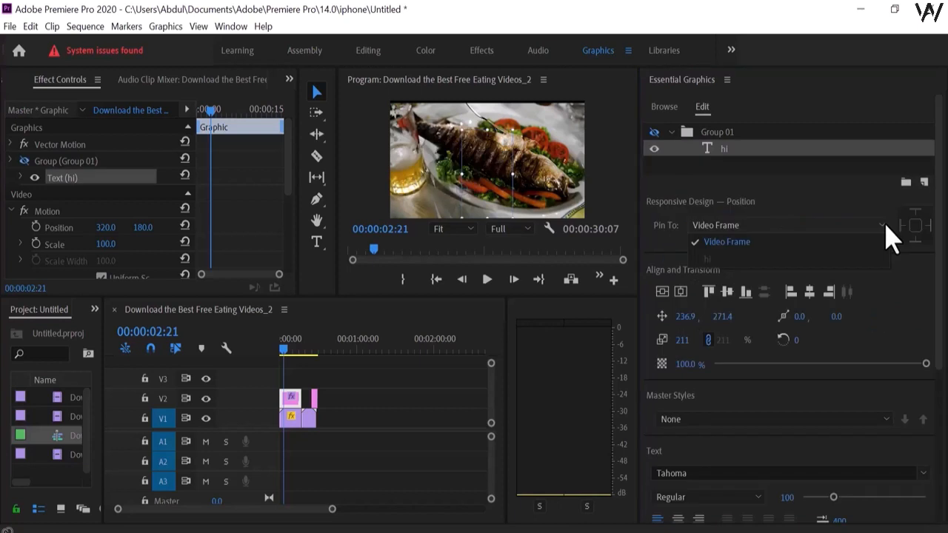
pyautogui.click(885, 225)
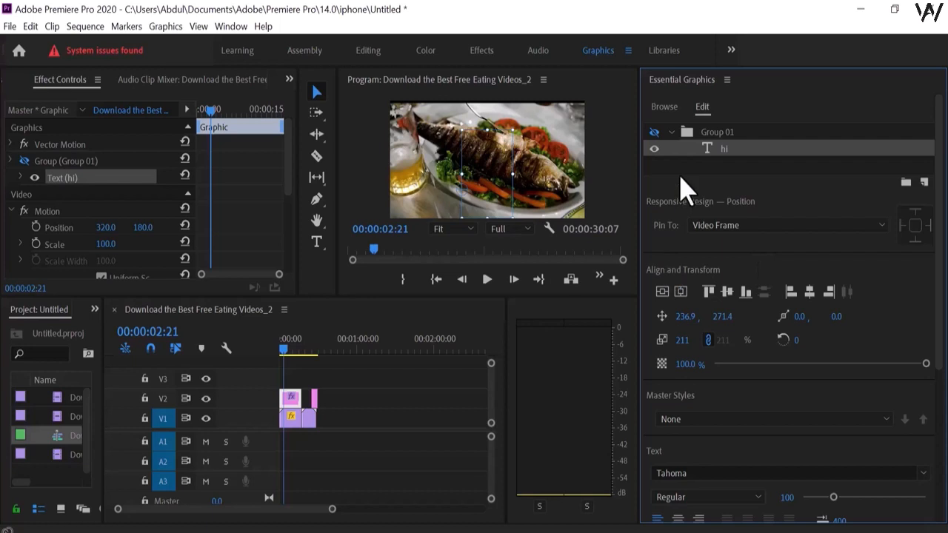
pyautogui.click(654, 133)
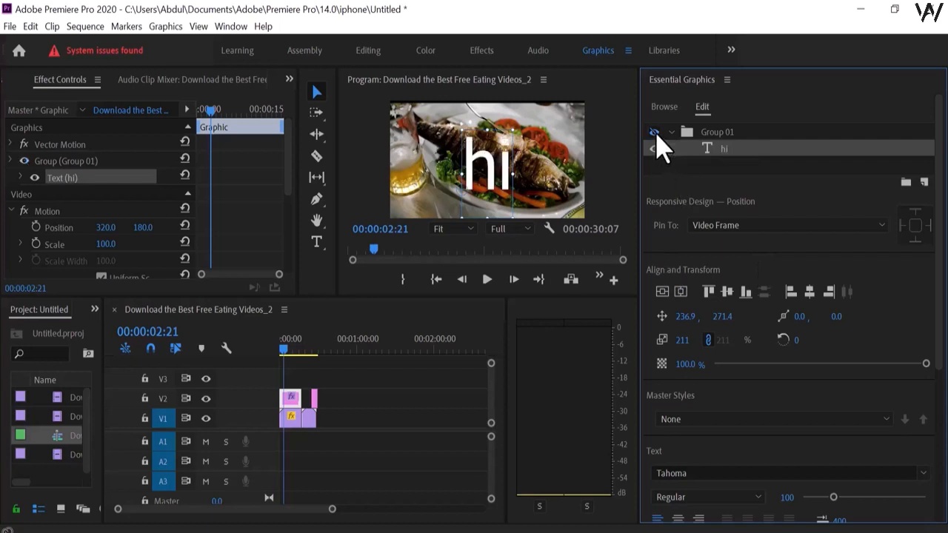
# Step: Centre the "hi" text in the frame both ways, and try top and middle alignment before aligning it to the bottom
pyautogui.click(661, 293)
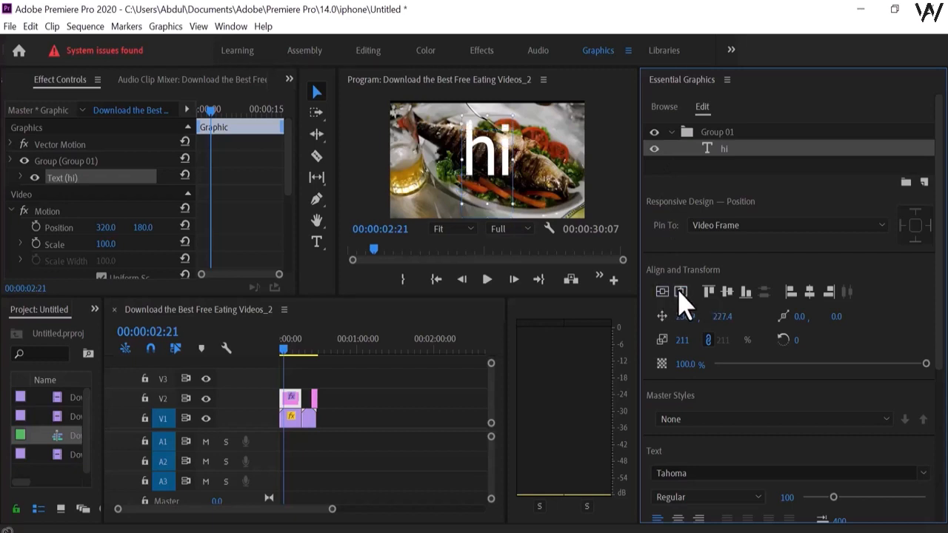
pyautogui.click(679, 291)
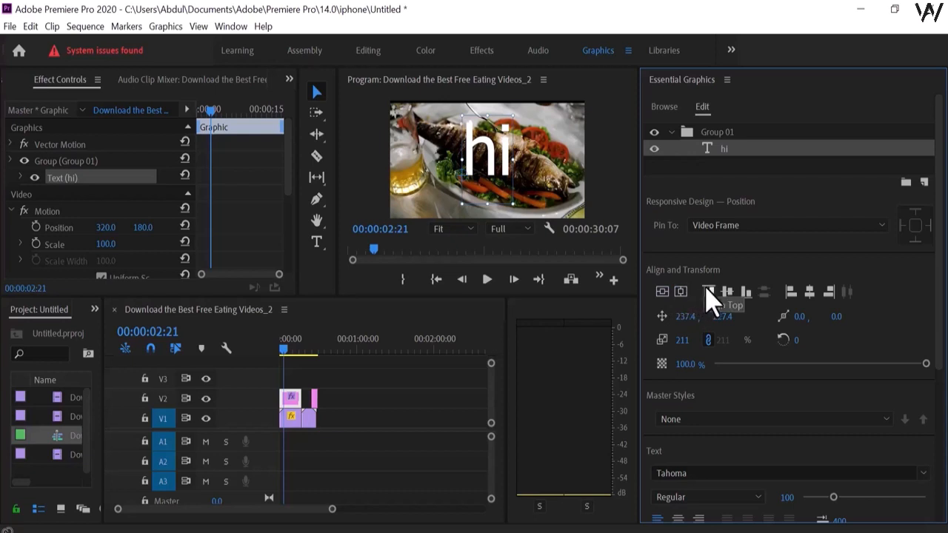
pyautogui.click(709, 294)
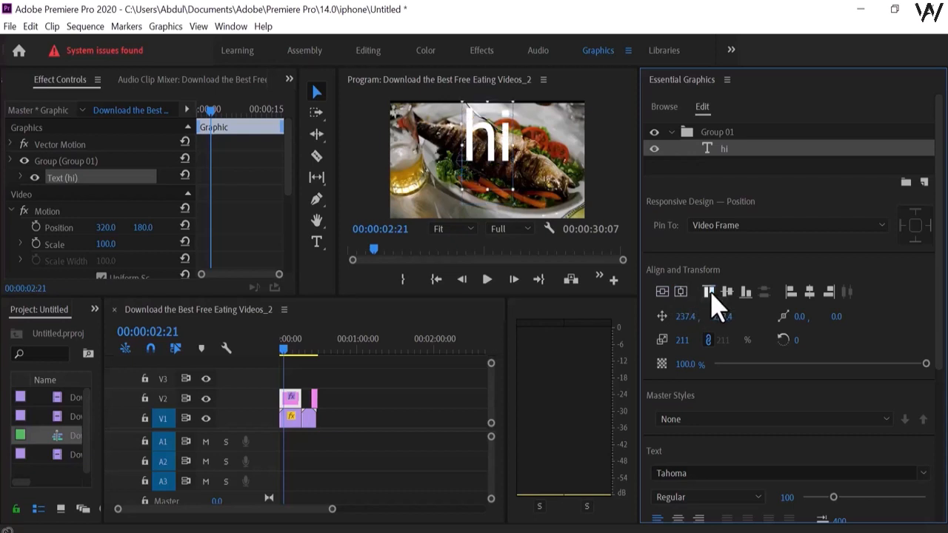
pyautogui.click(727, 294)
pyautogui.click(727, 293)
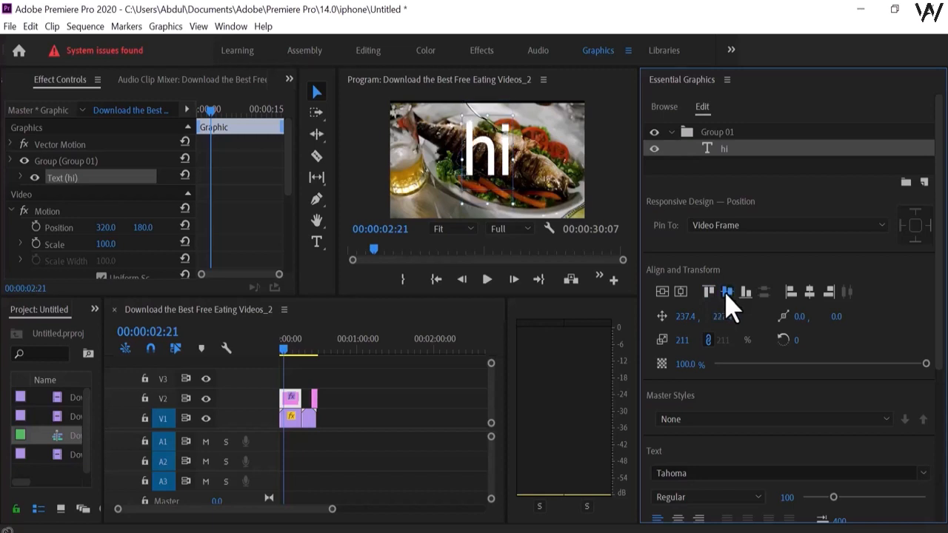
pyautogui.click(746, 294)
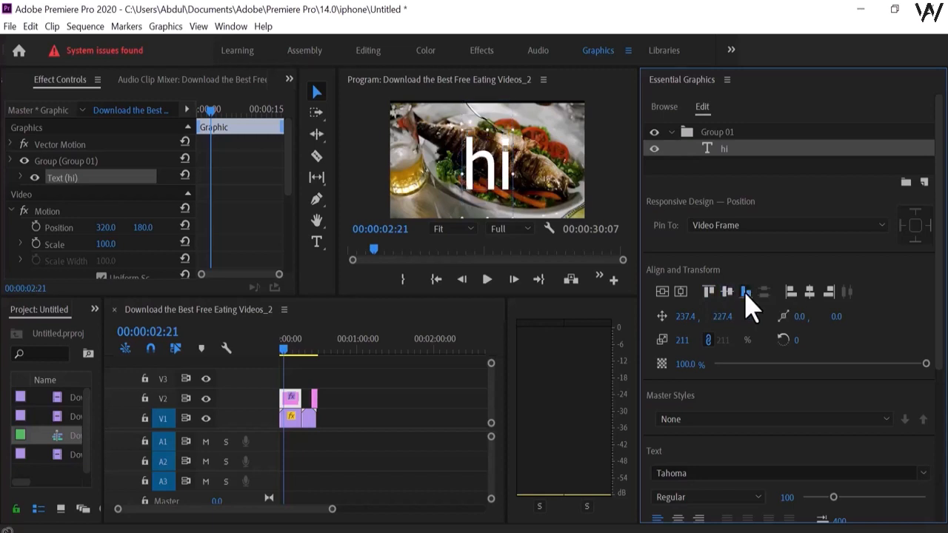
# Step: Try left and right alignment of the "hi" text and finish with it aligned to the horizontal centre
pyautogui.click(789, 293)
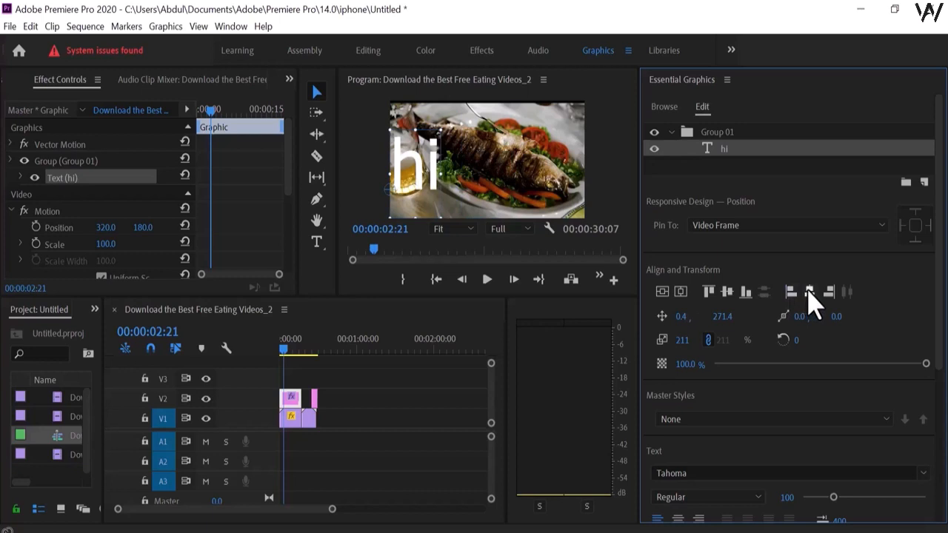
pyautogui.click(809, 292)
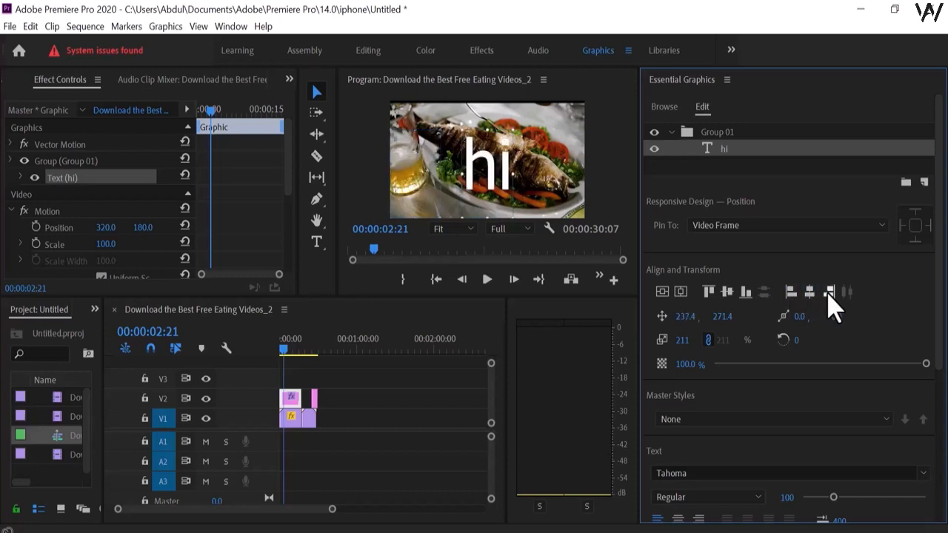
pyautogui.click(828, 295)
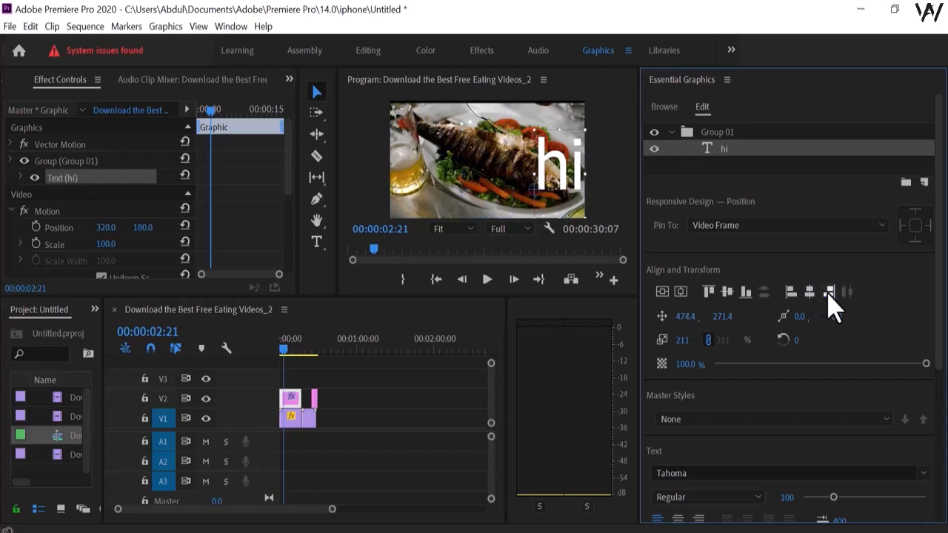
pyautogui.click(790, 294)
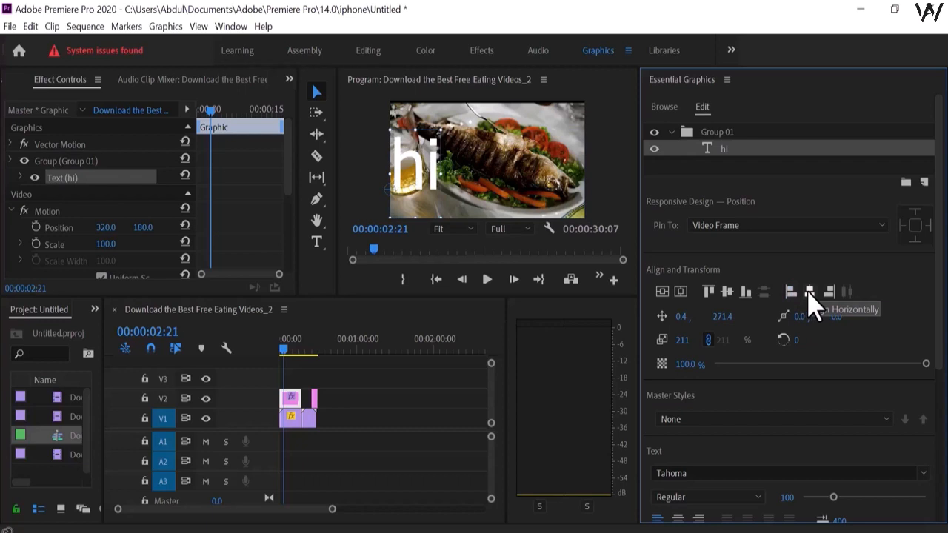
pyautogui.click(810, 294)
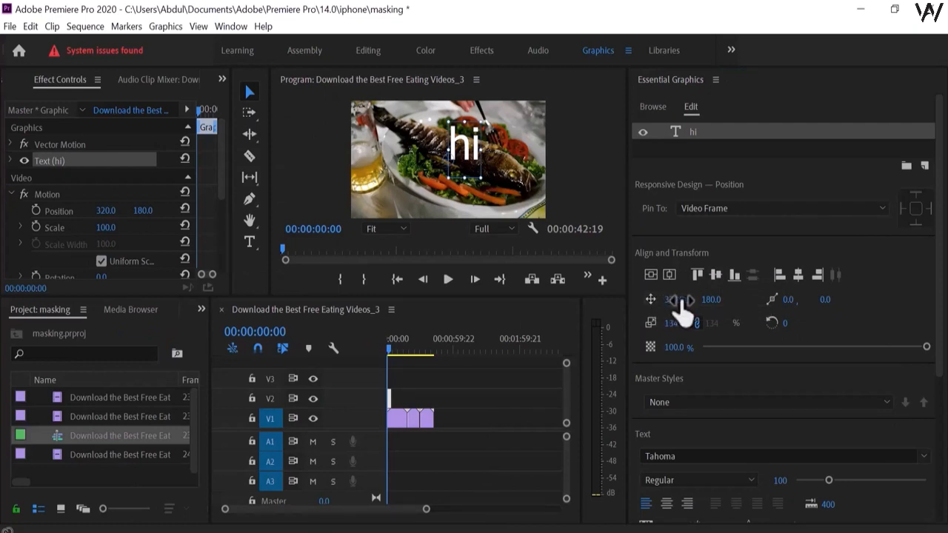
# Step: Set the "hi" text's horizontal position to 325.0 and its scale to 161% in the masking project
pyautogui.moveTo(671, 300); pyautogui.dragTo(675, 300)
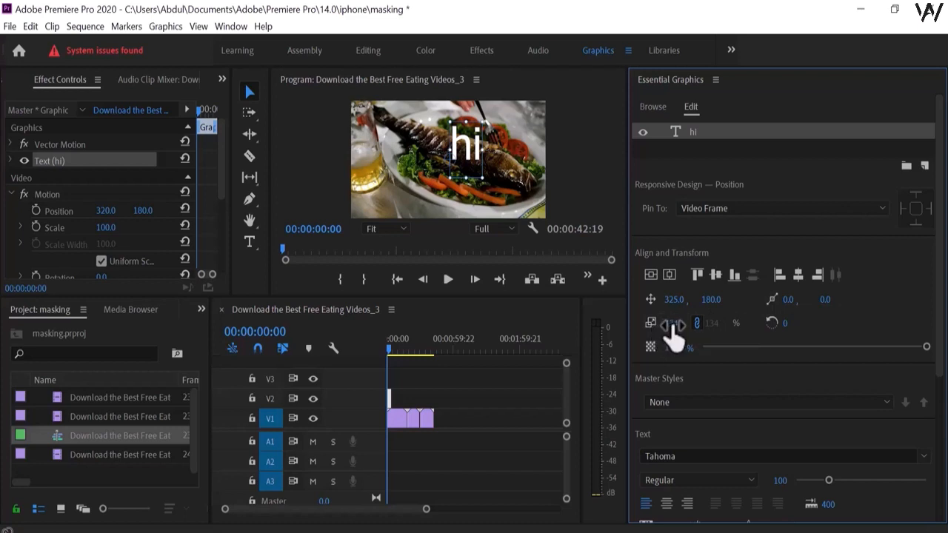
pyautogui.moveTo(674, 333); pyautogui.dragTo(695, 333)
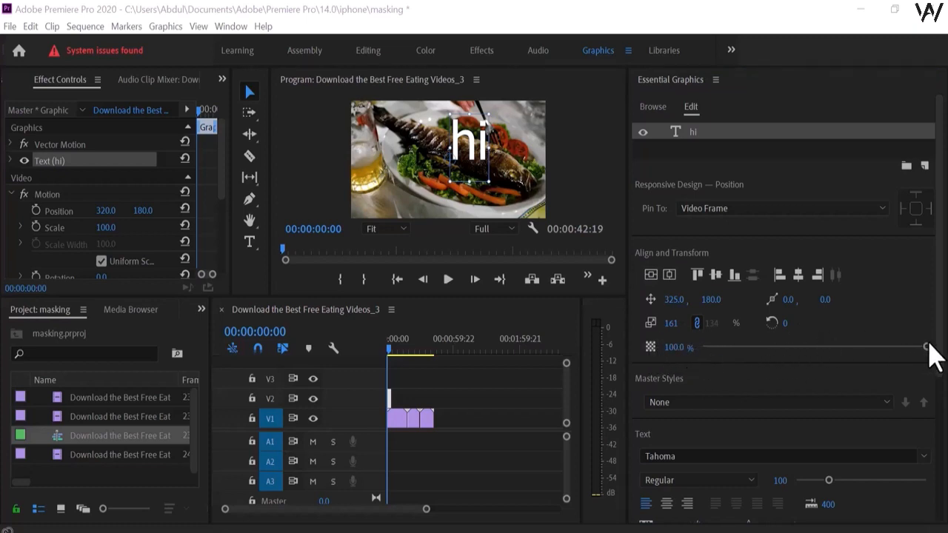
# Step: Try opacity values of 0% and 76% on the "hi" text and restore it to 100%
pyautogui.moveTo(925, 345); pyautogui.dragTo(688, 374)
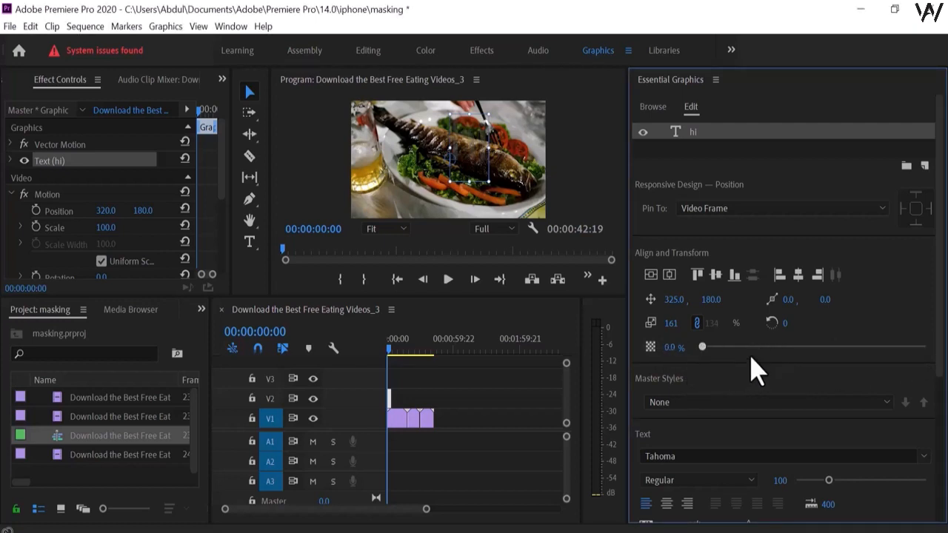
pyautogui.moveTo(751, 358); pyautogui.dragTo(945, 357)
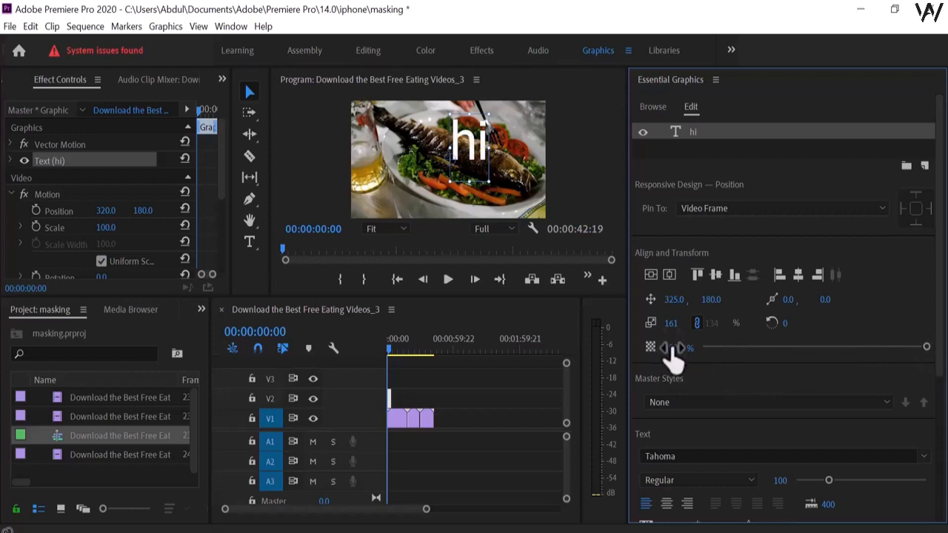
pyautogui.moveTo(669, 347); pyautogui.dragTo(656, 348)
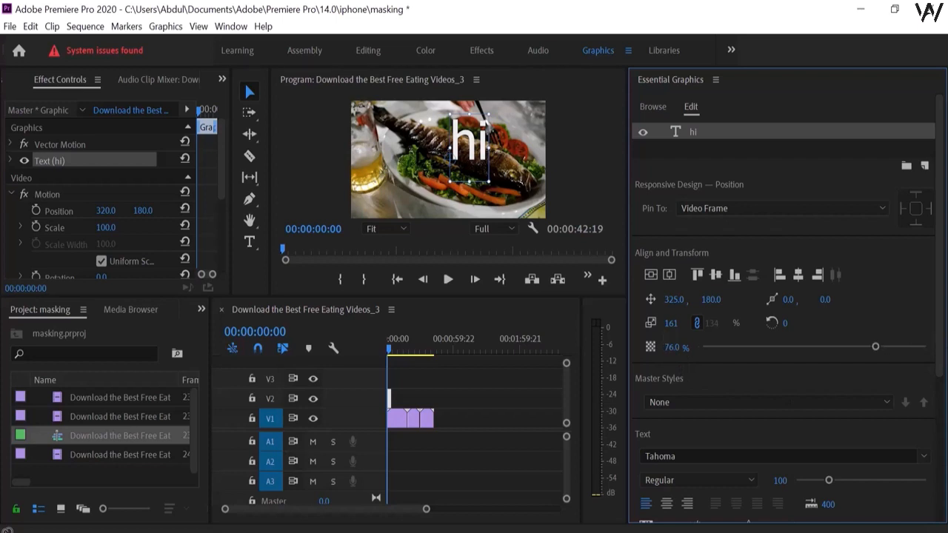
pyautogui.hotkey('ctrl', 'z')
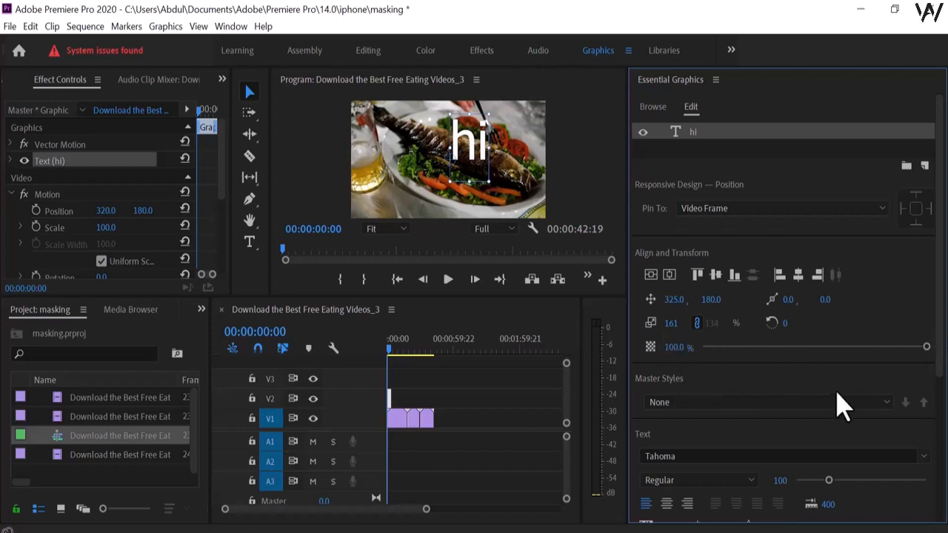
# Step: Set the "hi" text's font to Tahoma Bold with a font size of 114
pyautogui.click(886, 403)
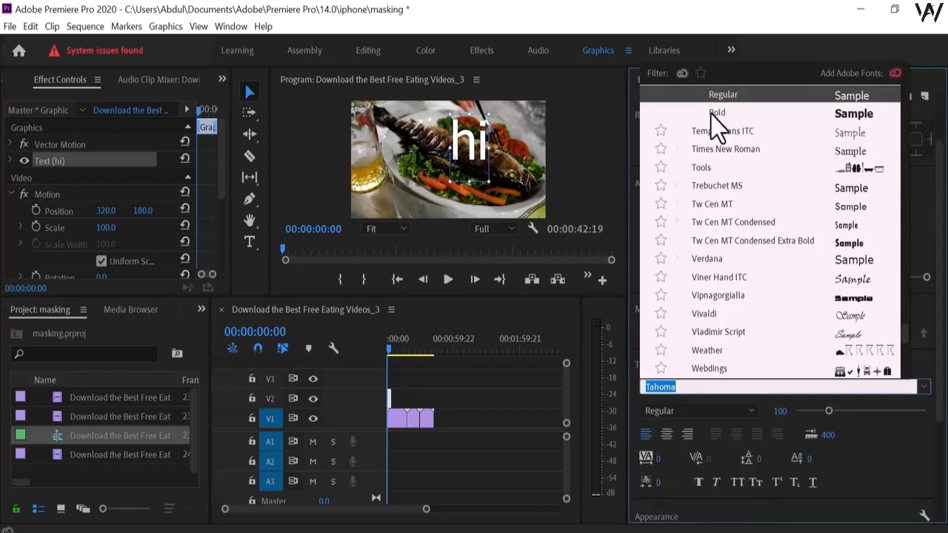
pyautogui.click(715, 115)
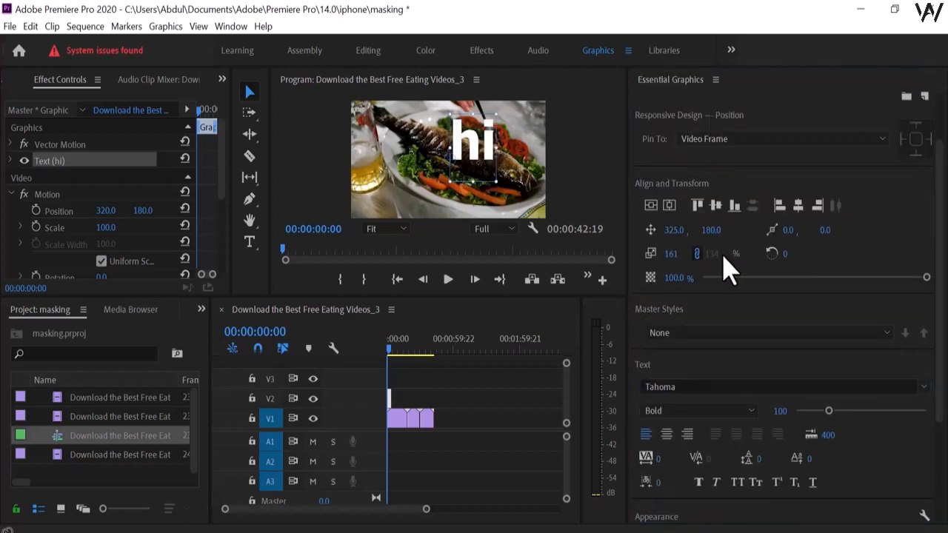
pyautogui.click(750, 412)
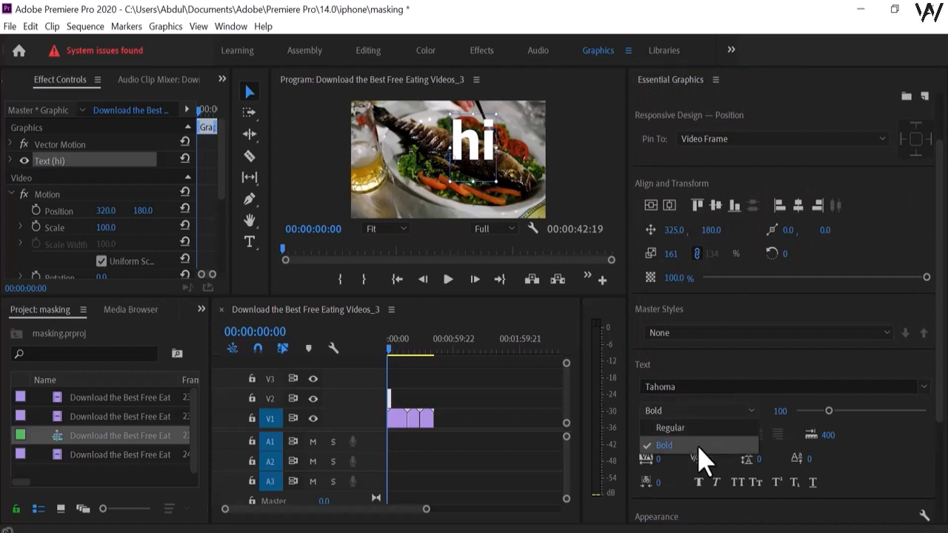
pyautogui.click(698, 446)
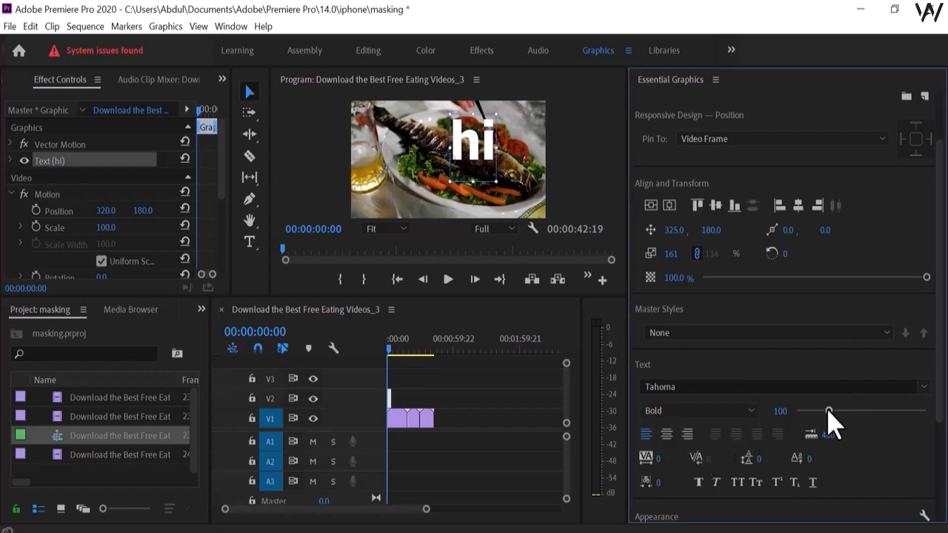
pyautogui.moveTo(822, 409)
pyautogui.mouseDown()
pyautogui.moveTo(806, 409)
pyautogui.moveTo(850, 416)
pyautogui.moveTo(810, 412)
pyautogui.moveTo(833, 413)
pyautogui.mouseUp()
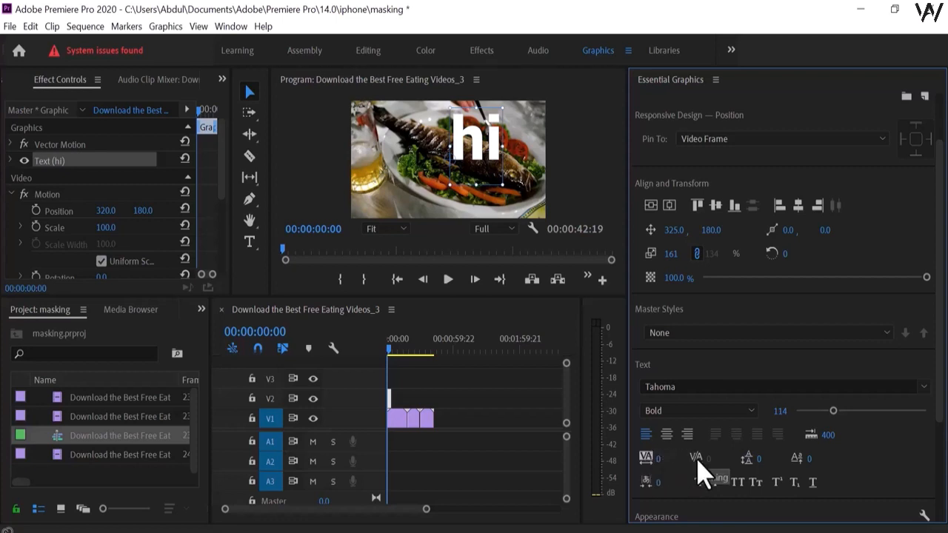
# Step: Set the "hi" text's tracking to -11 and leading to -27, and apply Faux Bold
pyautogui.scroll(-3, 695, 454)
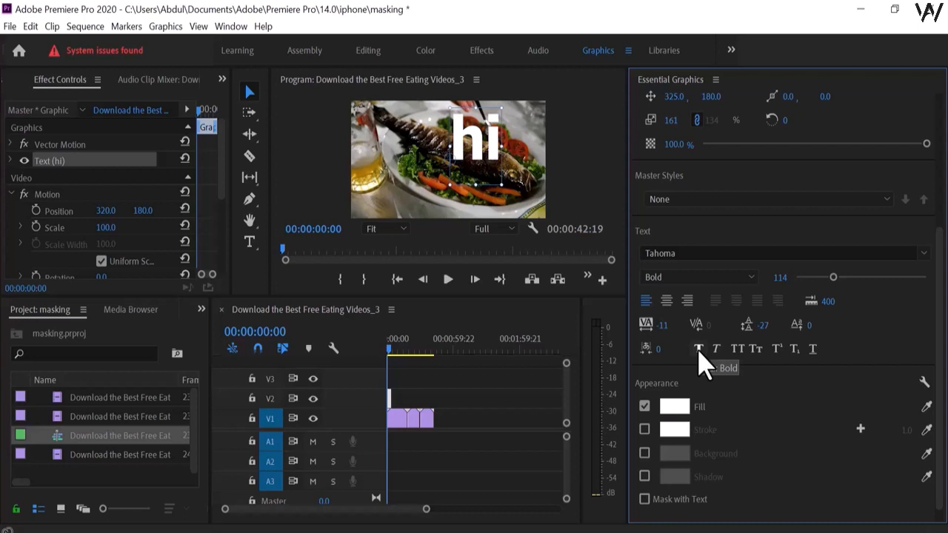
pyautogui.click(699, 354)
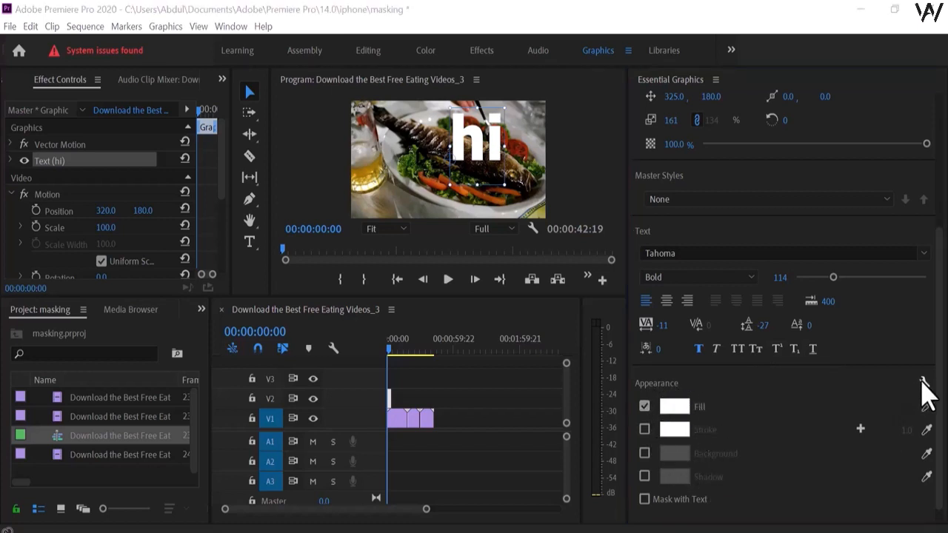
# Step: Review the line join, line cap and miter limit in the graphics stroke properties and accept them as they are
pyautogui.click(923, 382)
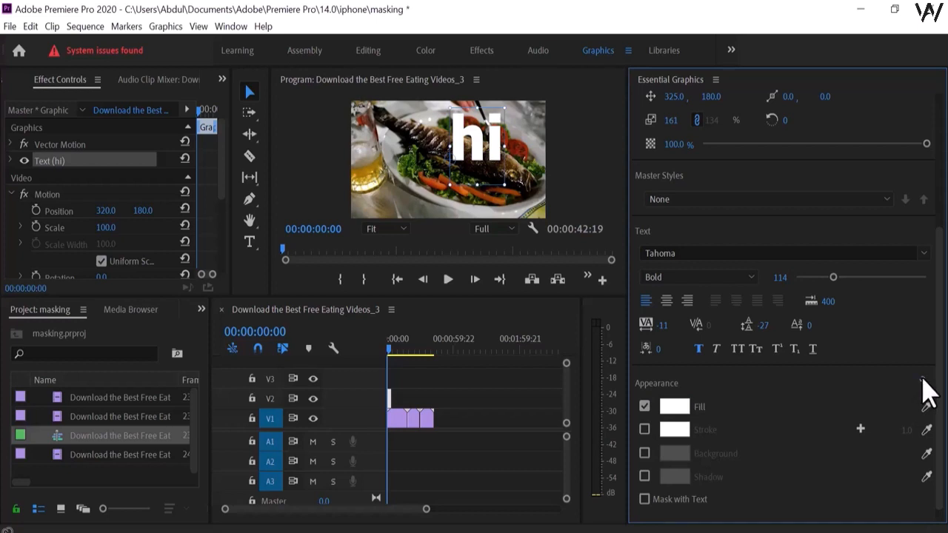
pyautogui.click(923, 381)
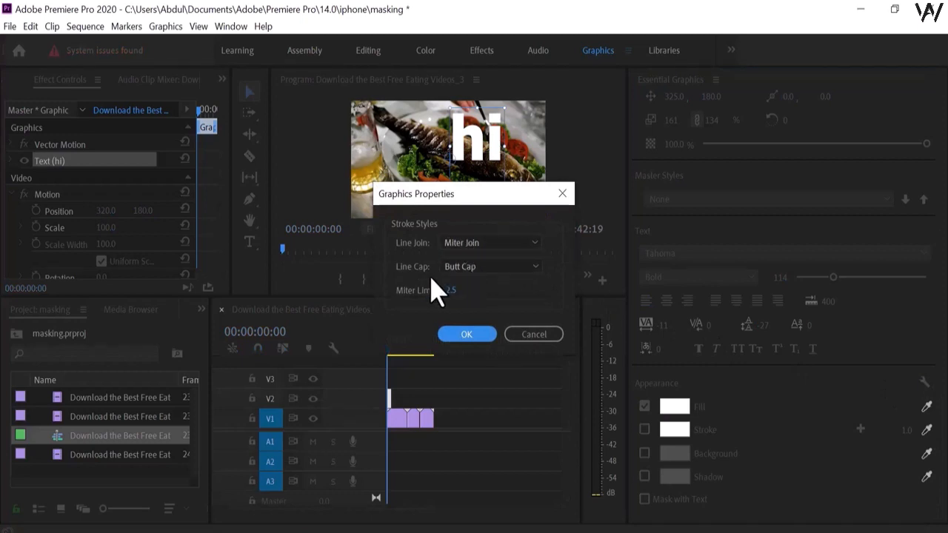
pyautogui.click(466, 335)
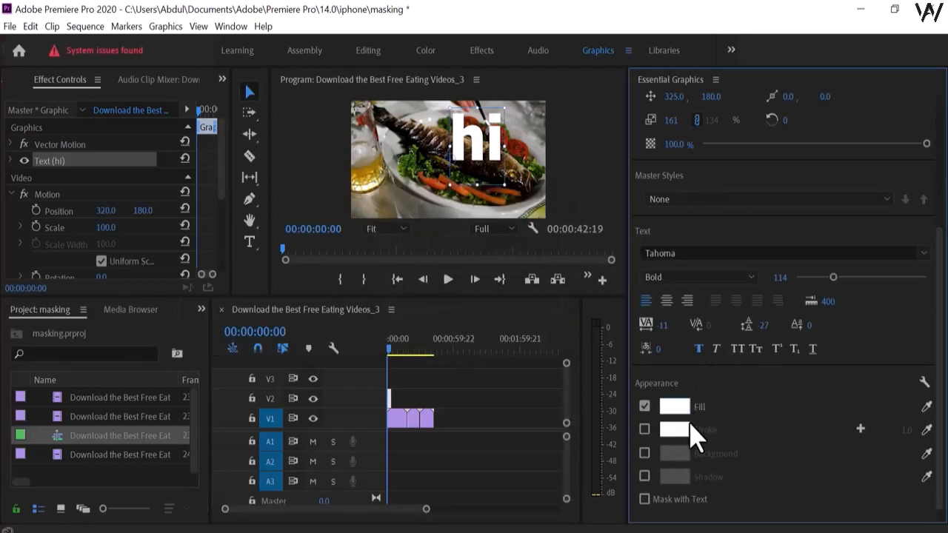
# Step: Try Mask with Text and switching off the fill on the "hi" text, restoring both settings
pyautogui.click(645, 499)
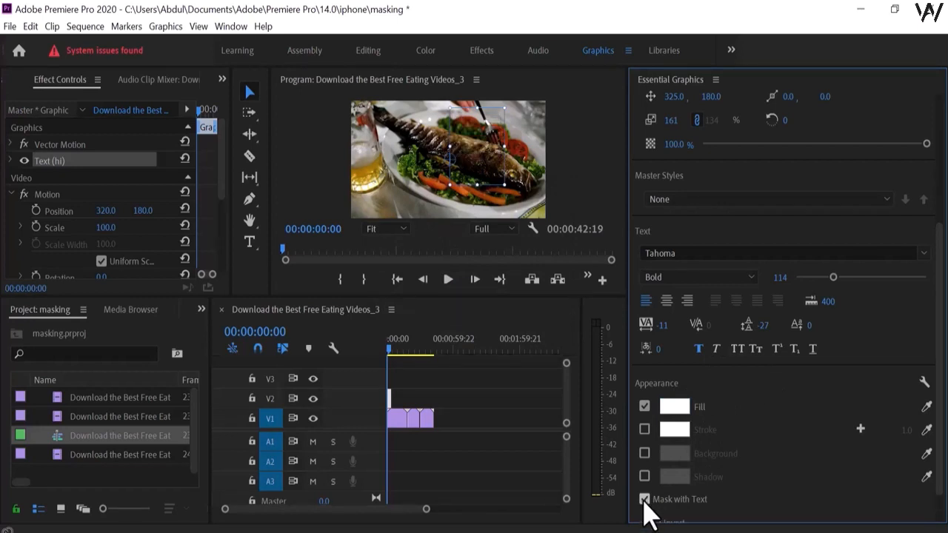
pyautogui.click(644, 499)
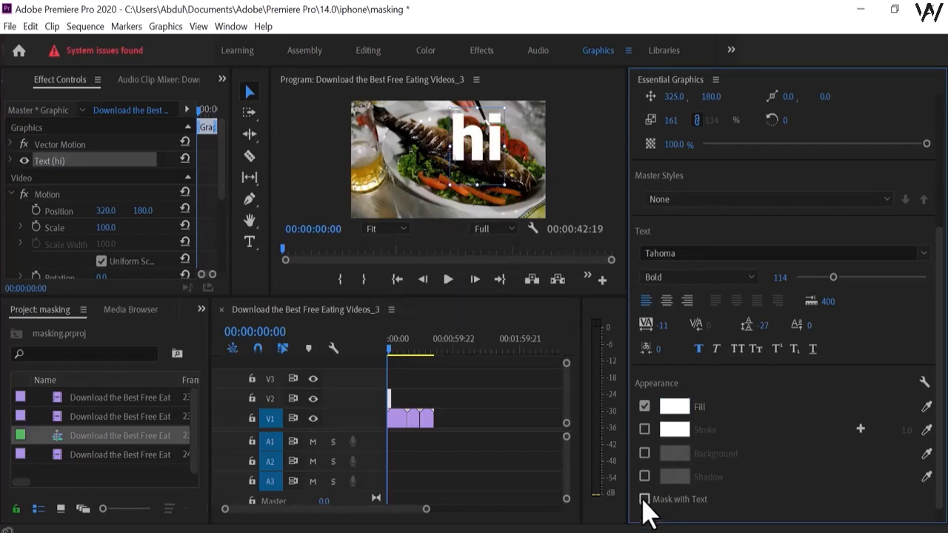
pyautogui.click(644, 408)
pyautogui.click(644, 408)
pyautogui.click(644, 407)
pyautogui.click(644, 406)
# Step: Change the fill colour of the "hi" text to green 48D529
pyautogui.click(675, 409)
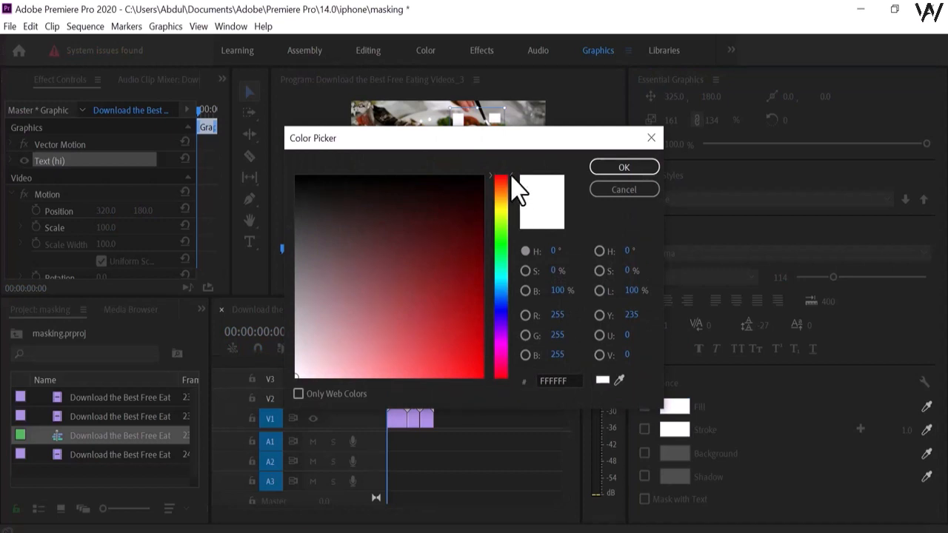
pyautogui.moveTo(511, 176); pyautogui.dragTo(513, 232)
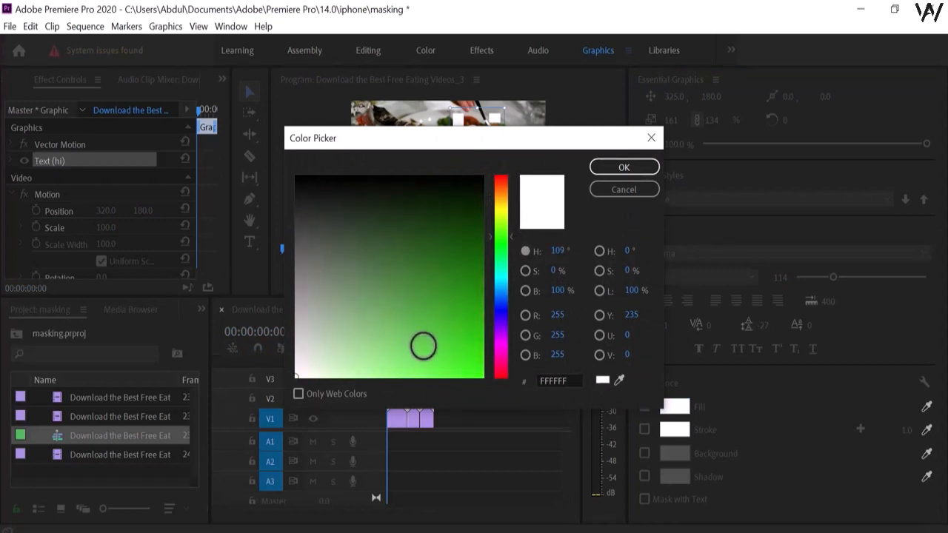
pyautogui.click(446, 343)
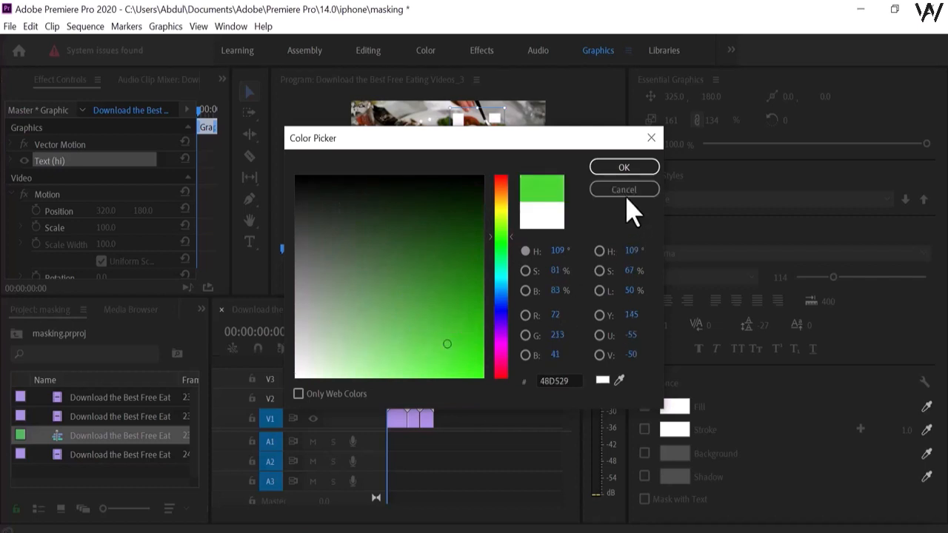
pyautogui.click(624, 169)
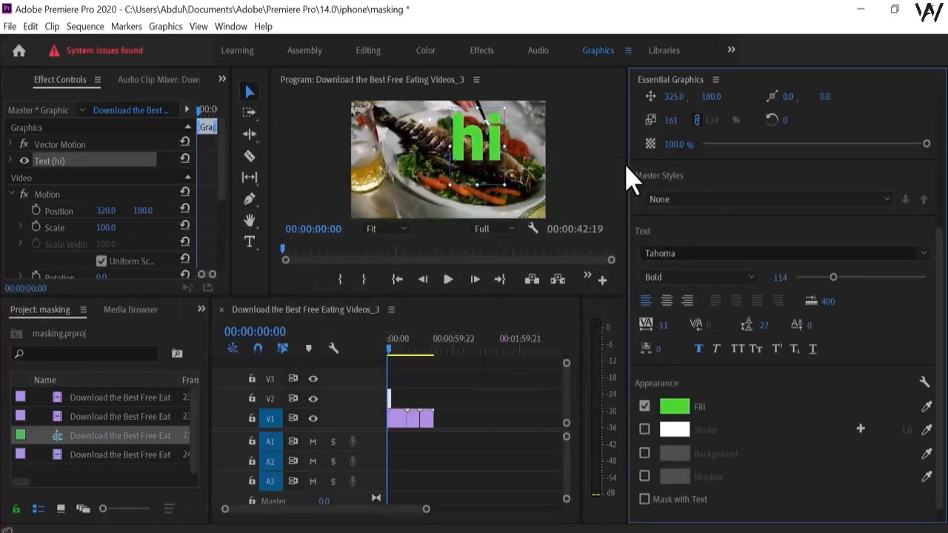
# Step: Enable a red DB1717 stroke on the "hi" text, try a stroke width of 75, and undo the width change
pyautogui.click(644, 429)
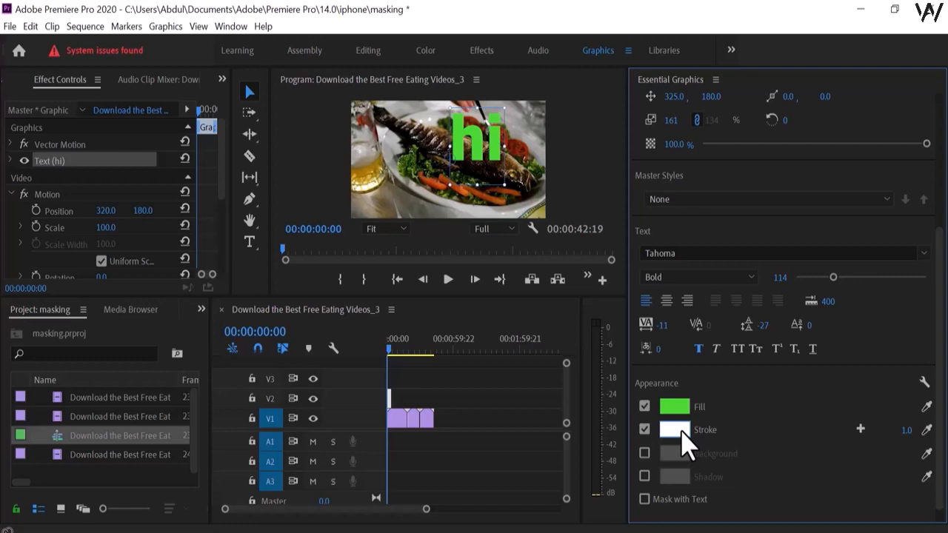
pyautogui.click(679, 431)
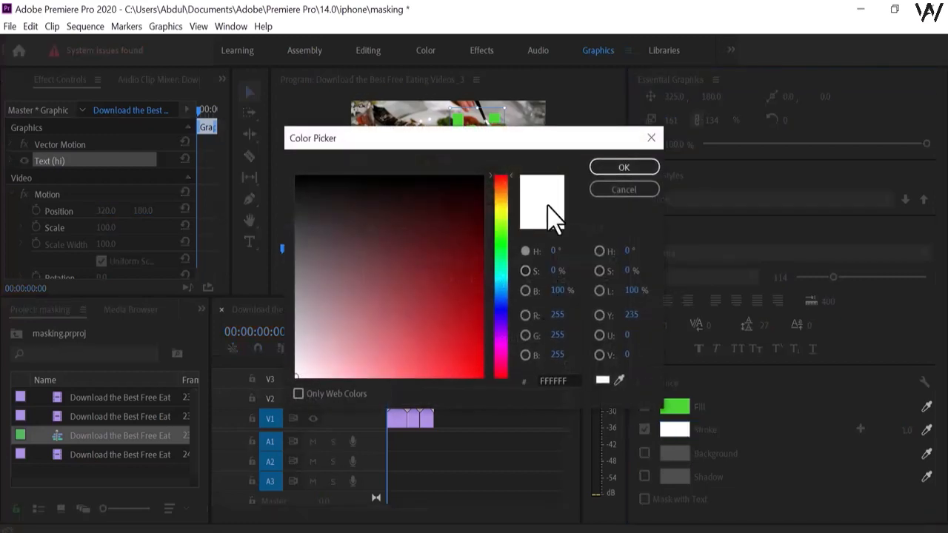
pyautogui.click(624, 170)
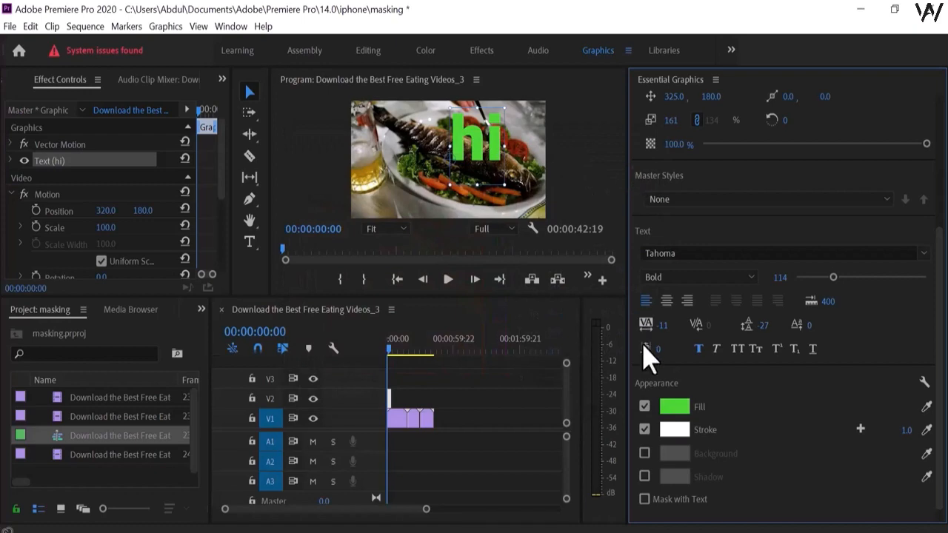
pyautogui.click(674, 430)
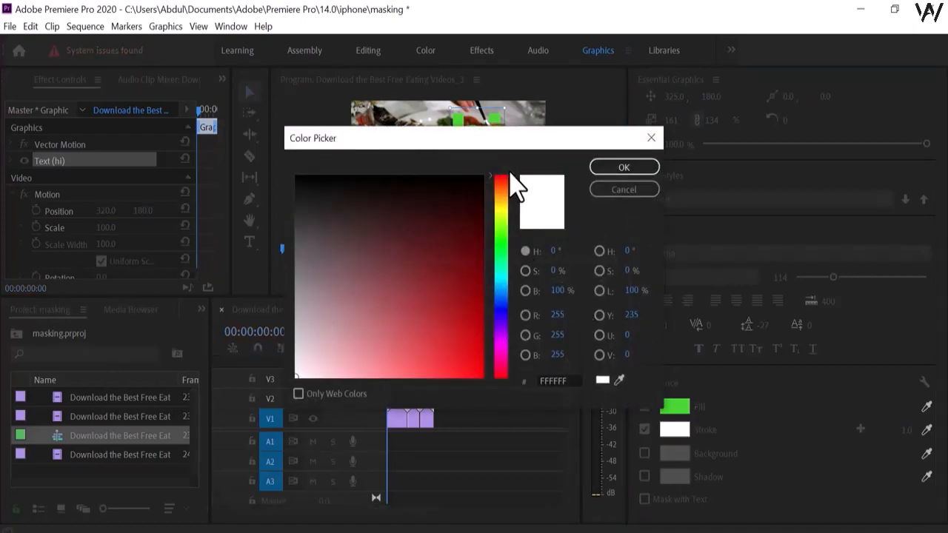
pyautogui.moveTo(517, 189)
pyautogui.mouseDown()
pyautogui.moveTo(516, 216)
pyautogui.moveTo(516, 189)
pyautogui.mouseUp()
pyautogui.click(463, 349)
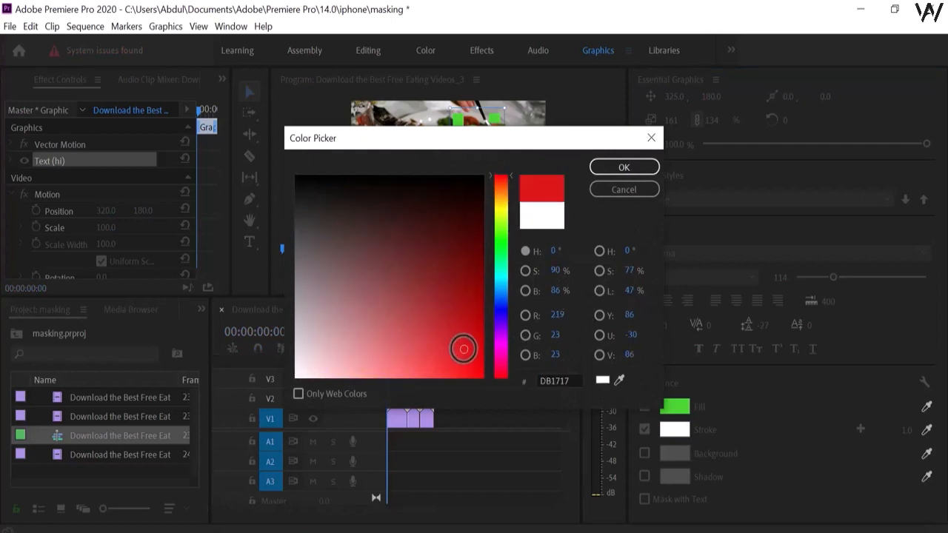
pyautogui.click(625, 169)
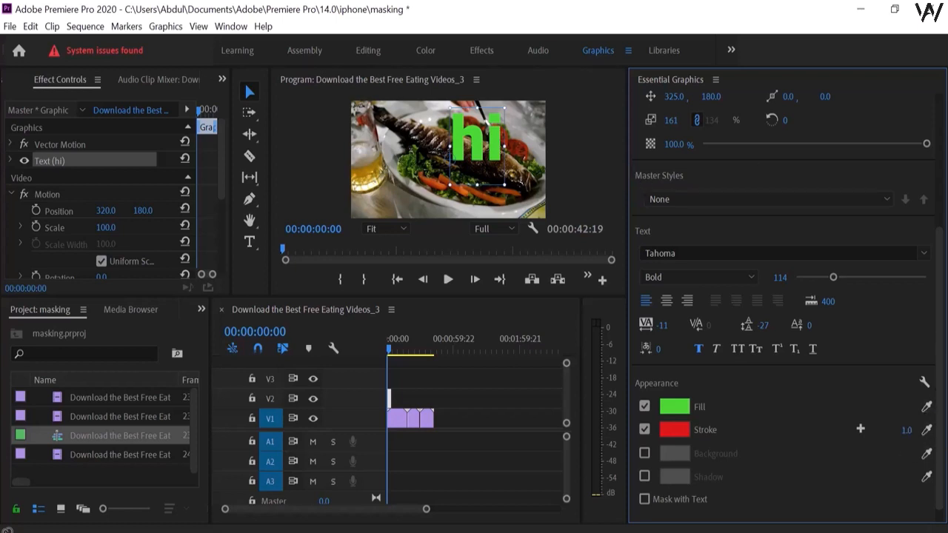
pyautogui.moveTo(905, 430); pyautogui.dragTo(946, 430)
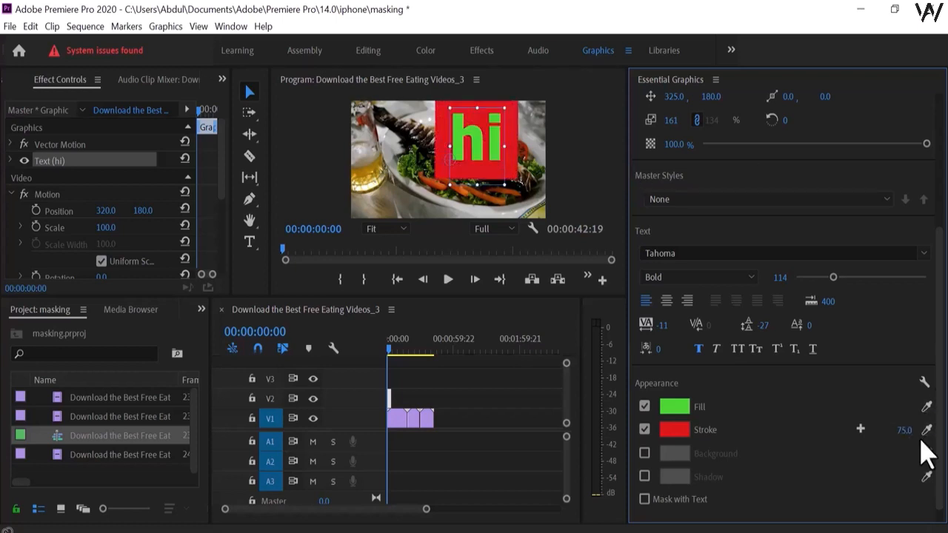
pyautogui.hotkey('ctrl', 'z')
# Step: Enable the background behind the "hi" text and give it a golden yellow colour with a hue of 49°
pyautogui.click(644, 454)
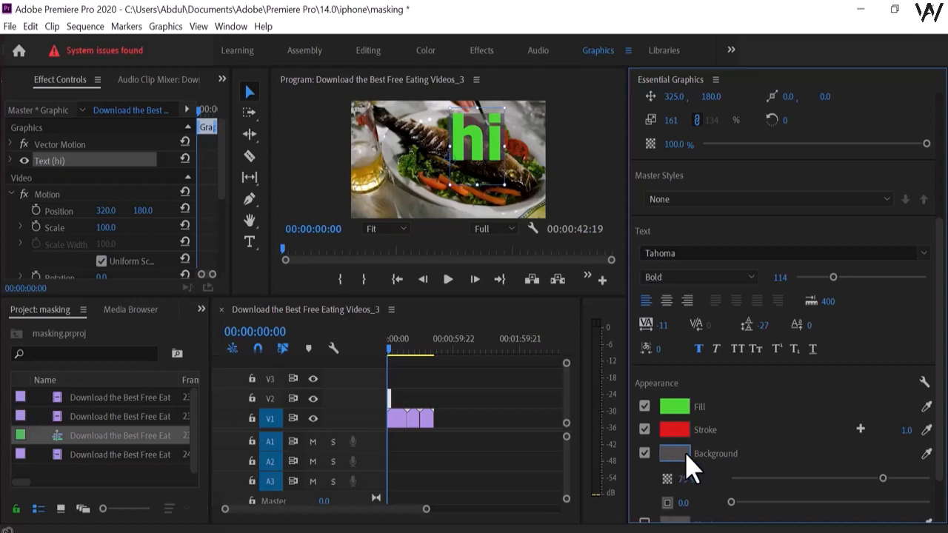
pyautogui.click(676, 453)
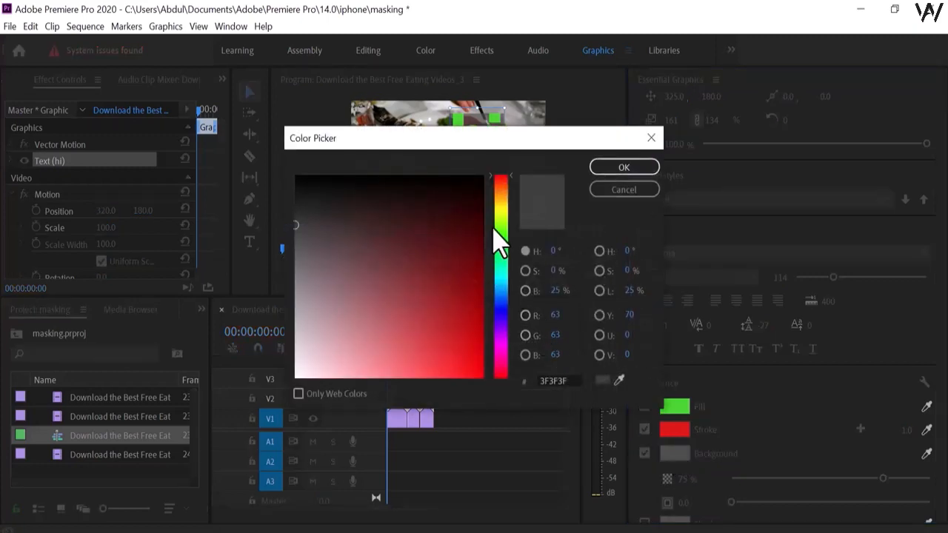
pyautogui.click(502, 210)
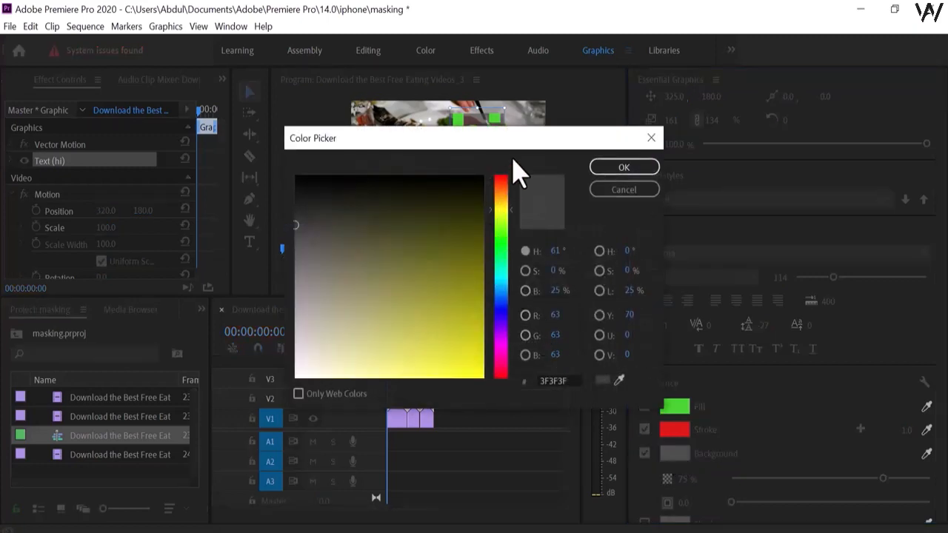
pyautogui.moveTo(508, 207); pyautogui.dragTo(510, 203)
pyautogui.click(442, 360)
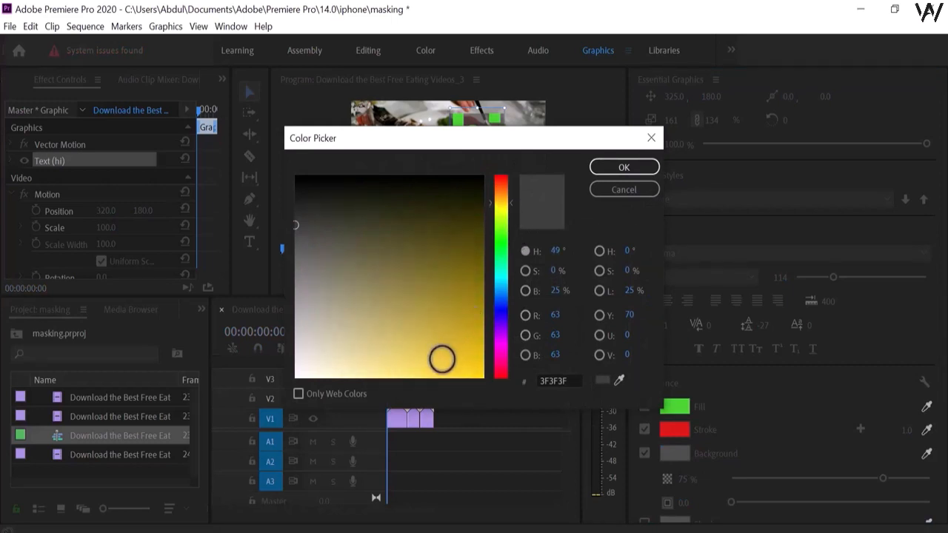
pyautogui.click(622, 167)
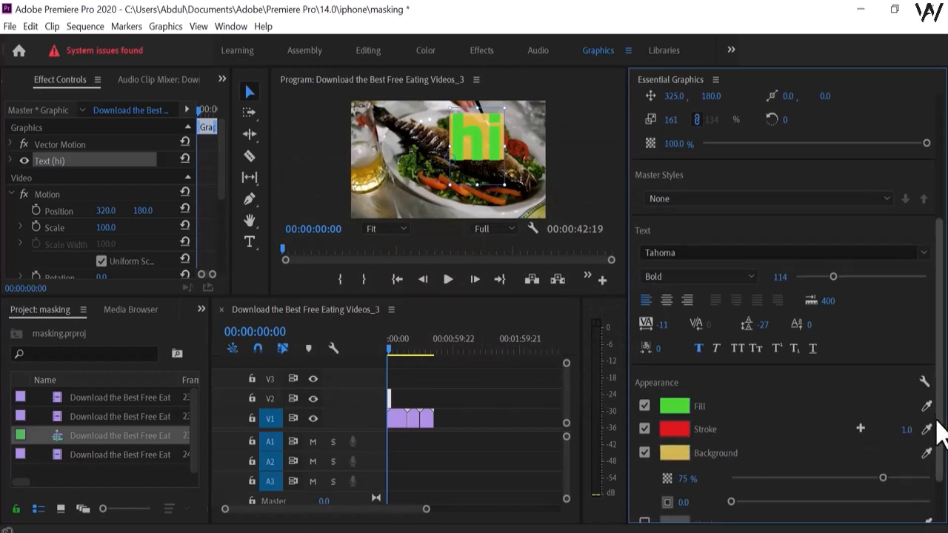
# Step: Set the text background's opacity to 74% and its size to 2.6
pyautogui.moveTo(938, 417); pyautogui.dragTo(937, 481)
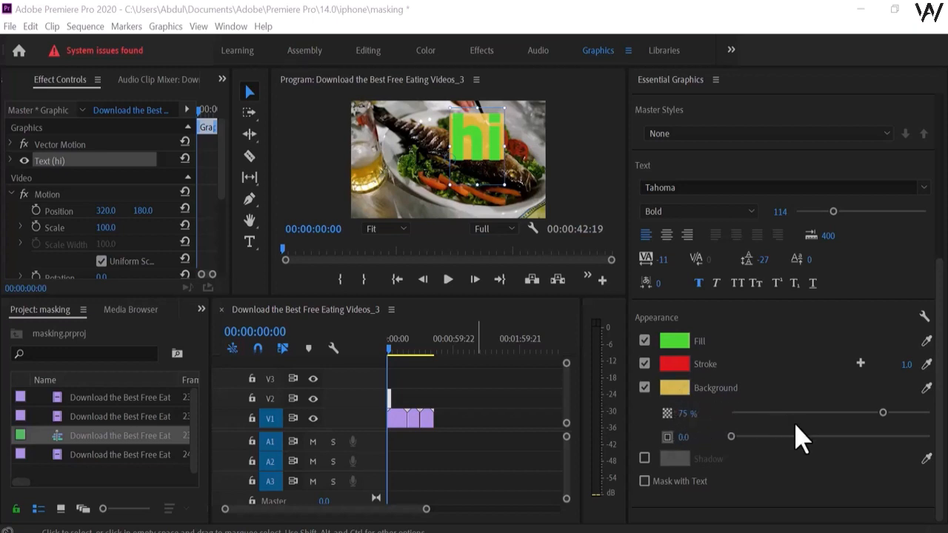
pyautogui.click(883, 411)
pyautogui.moveTo(896, 412); pyautogui.dragTo(855, 414)
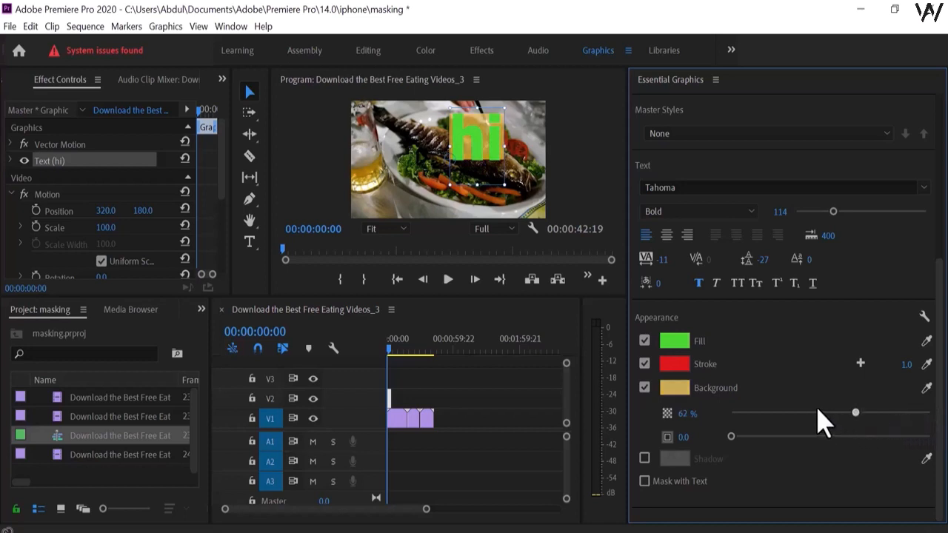
pyautogui.moveTo(796, 422); pyautogui.dragTo(749, 426)
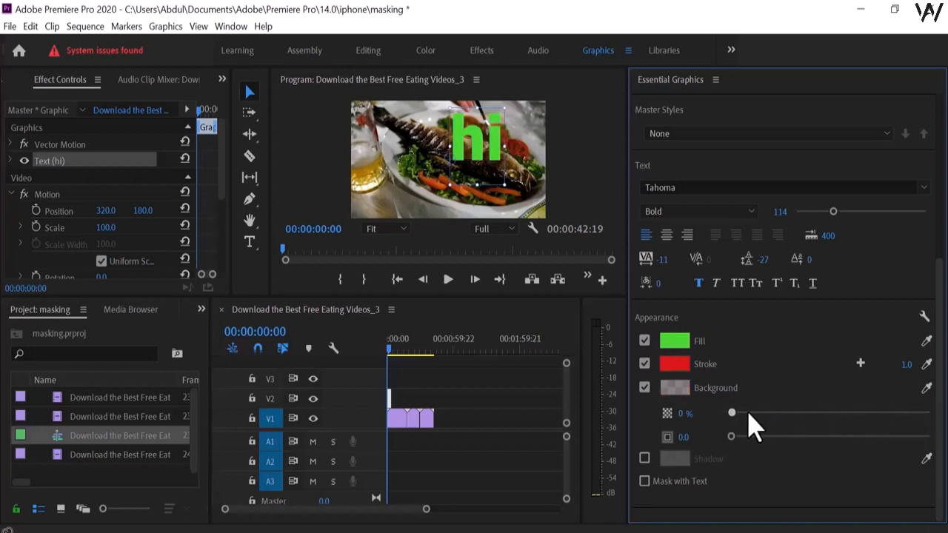
pyautogui.click(805, 413)
pyautogui.moveTo(824, 411); pyautogui.dragTo(857, 412)
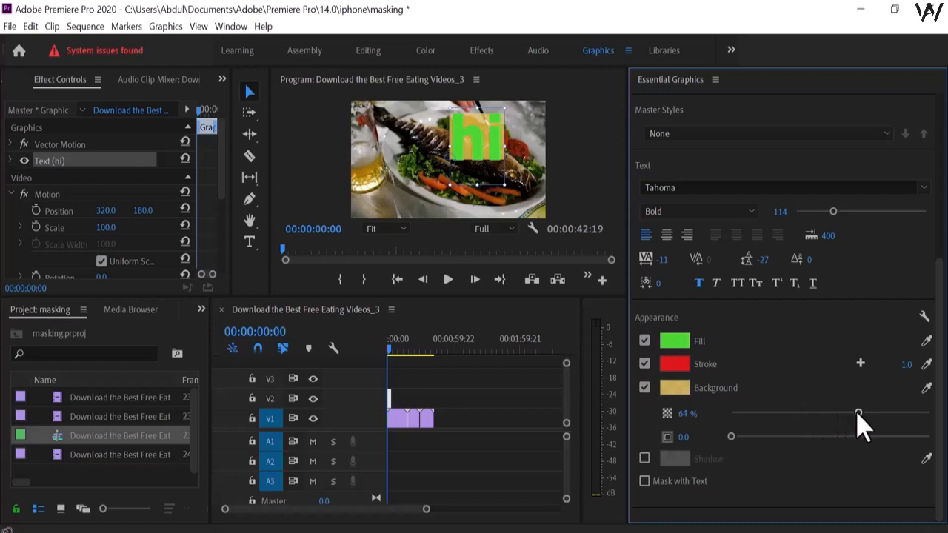
pyautogui.moveTo(858, 413); pyautogui.dragTo(767, 419)
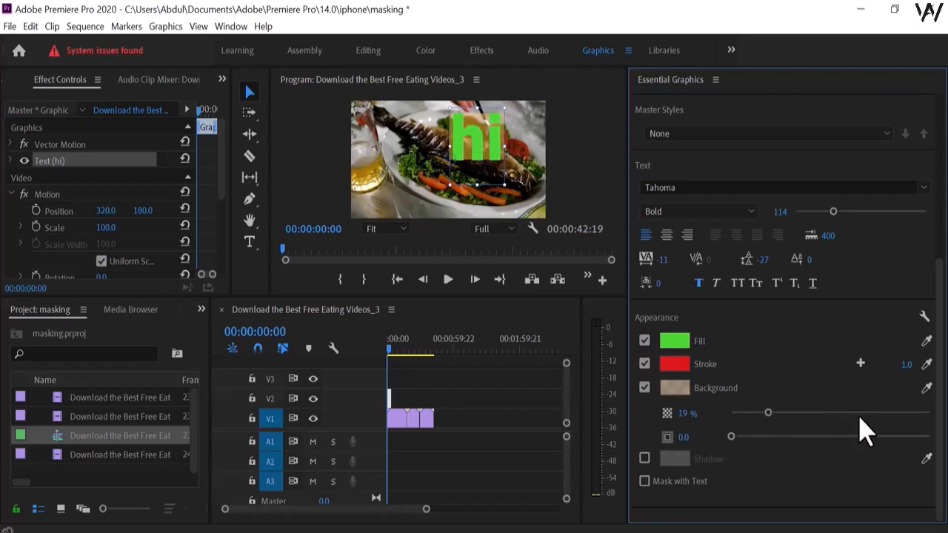
pyautogui.moveTo(767, 413); pyautogui.dragTo(879, 415)
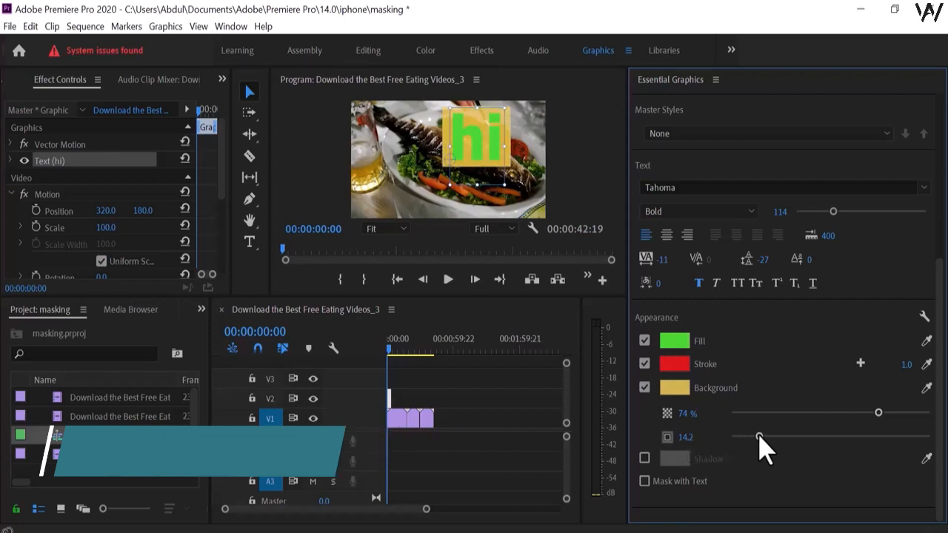
pyautogui.moveTo(760, 436); pyautogui.dragTo(809, 444)
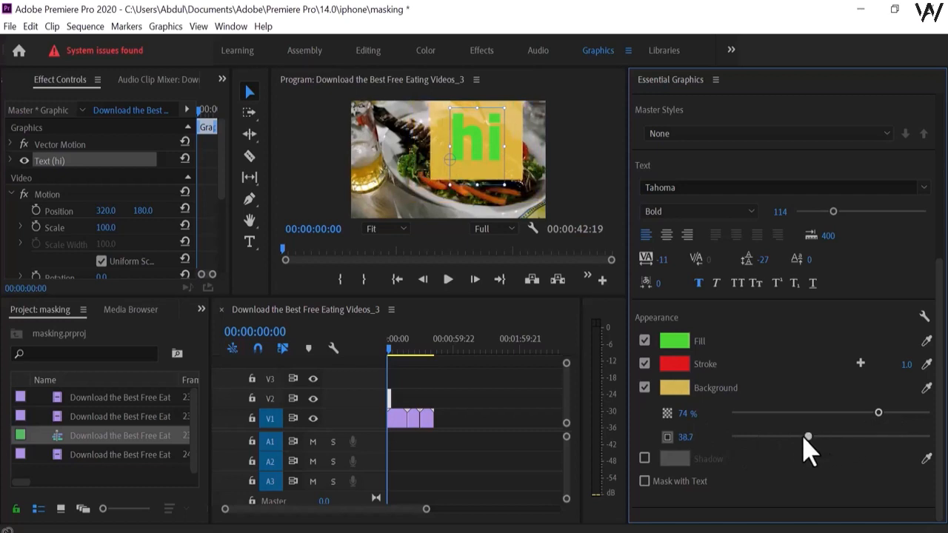
pyautogui.moveTo(767, 456); pyautogui.dragTo(739, 454)
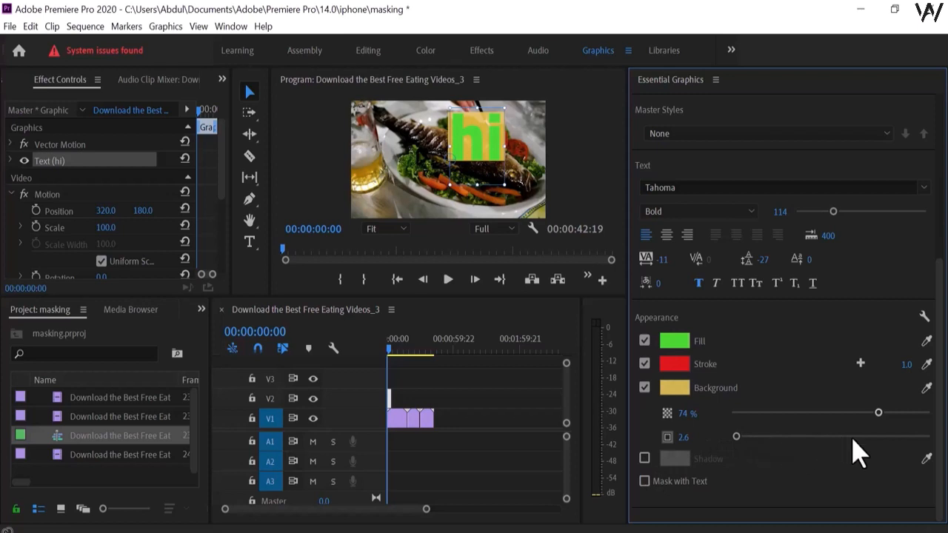
# Step: Enable a shadow on the "hi" text with 79% opacity, 18.6 distance, 5.6 size and 23 blur
pyautogui.click(644, 459)
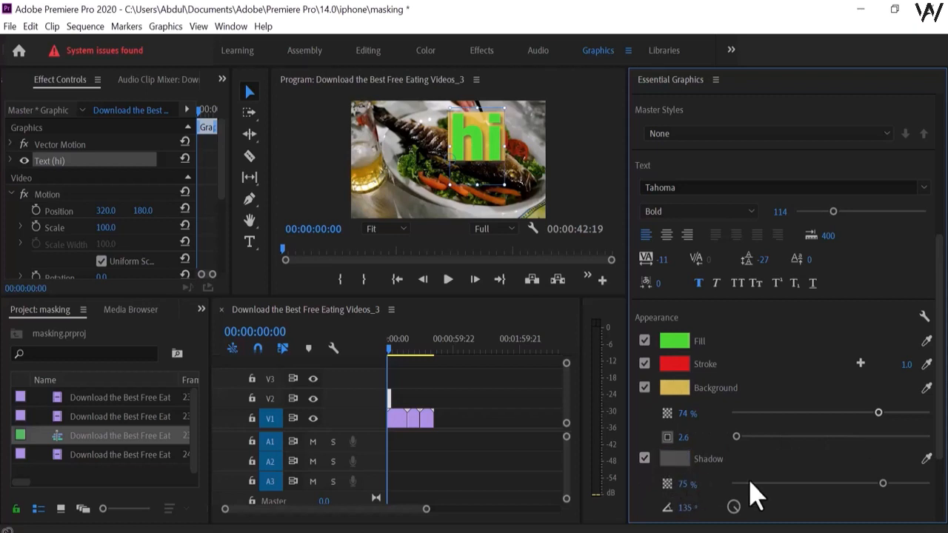
pyautogui.click(886, 483)
pyautogui.click(912, 482)
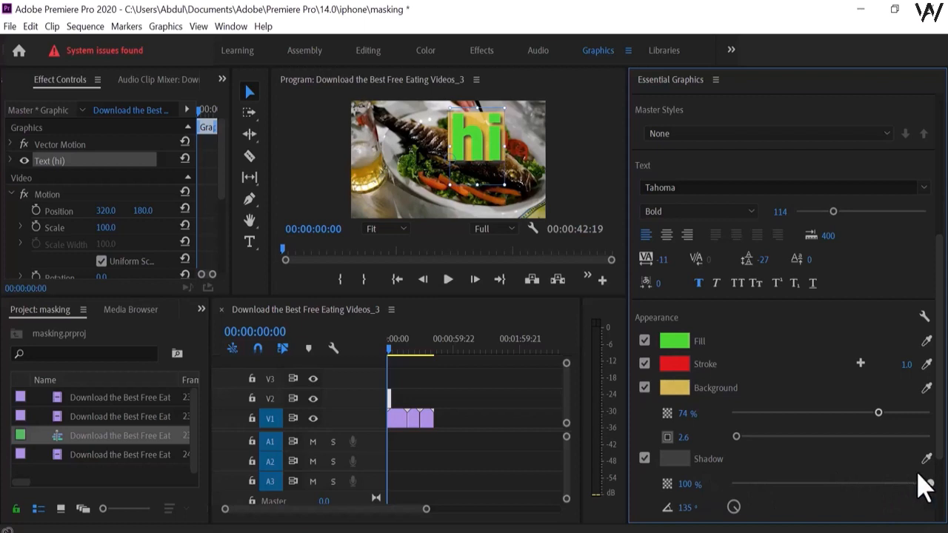
pyautogui.moveTo(930, 483); pyautogui.dragTo(880, 483)
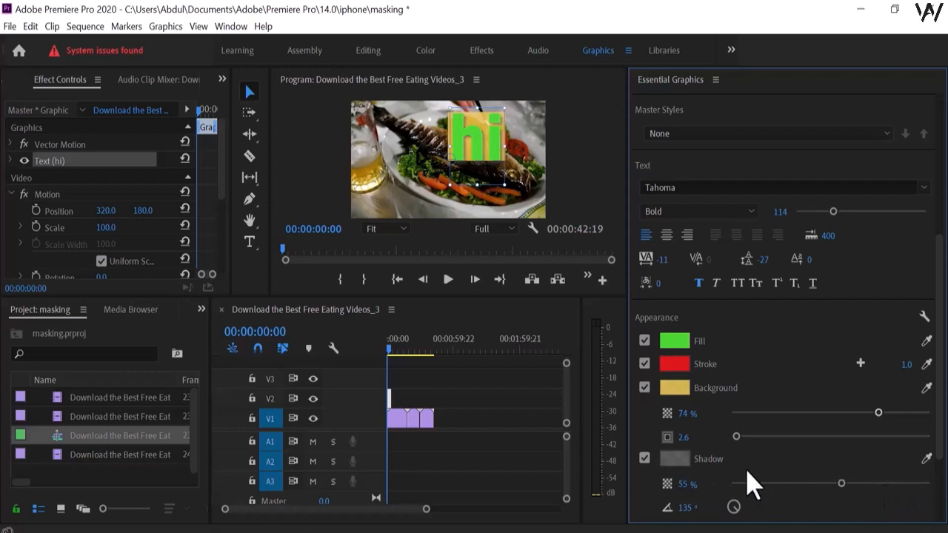
pyautogui.scroll(-3, 751, 482)
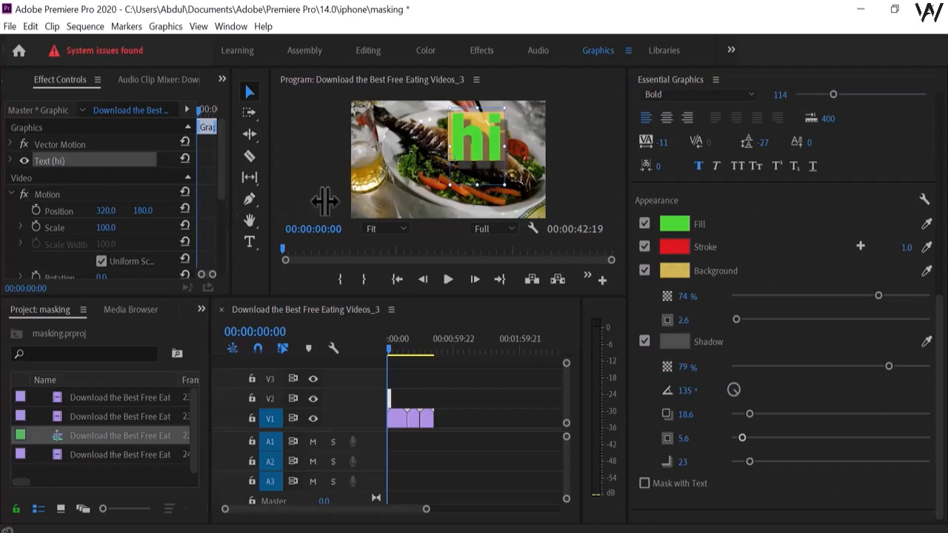
# Step: Widen the Effect Controls area and review the source text and formatting properties of the "hi" text layer
pyautogui.moveTo(544, 147); pyautogui.dragTo(710, 193)
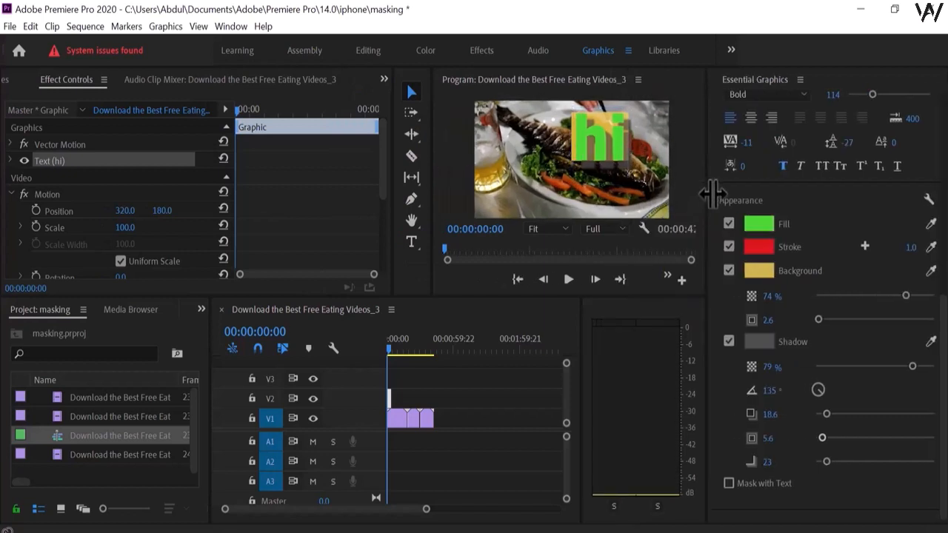
pyautogui.click(381, 136)
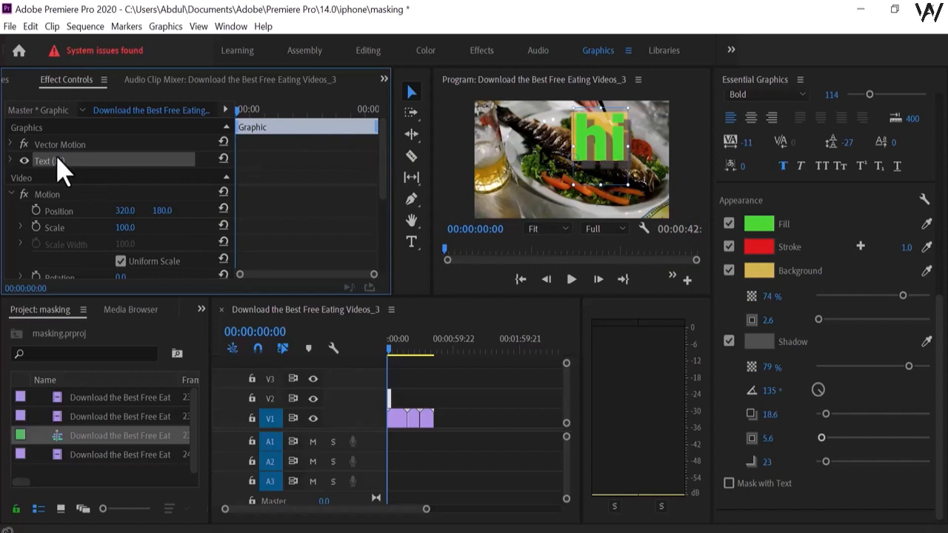
pyautogui.click(11, 161)
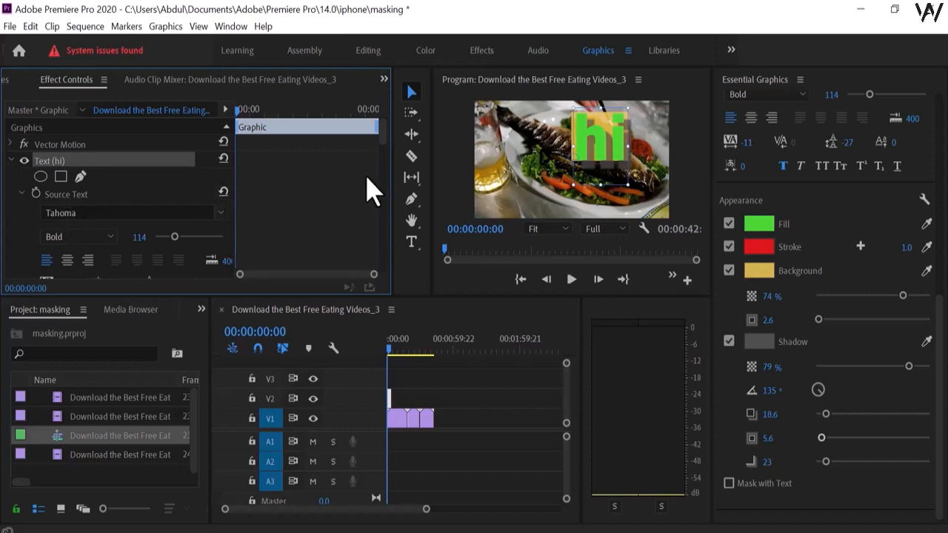
pyautogui.moveTo(383, 142)
pyautogui.mouseDown()
pyautogui.moveTo(387, 225)
pyautogui.moveTo(368, 152)
pyautogui.mouseUp()
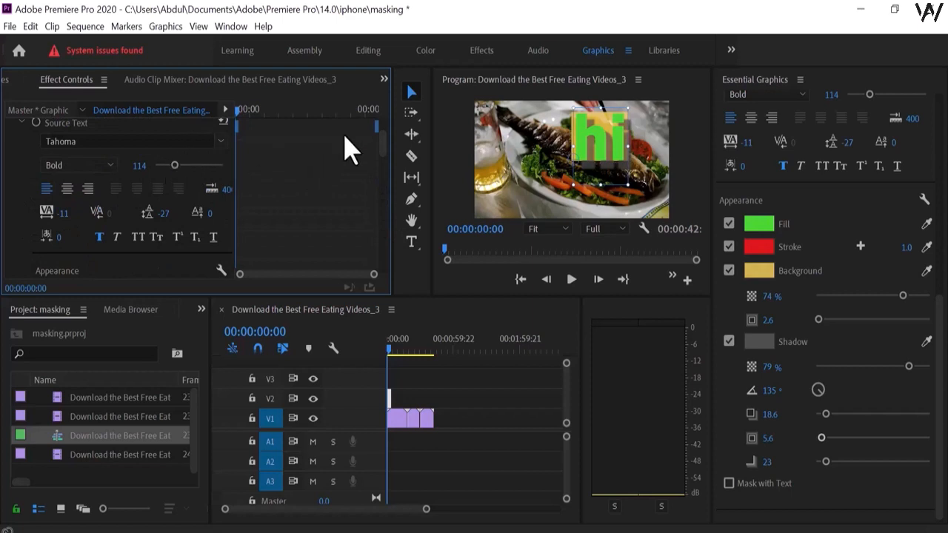
pyautogui.moveTo(385, 155); pyautogui.dragTo(383, 131)
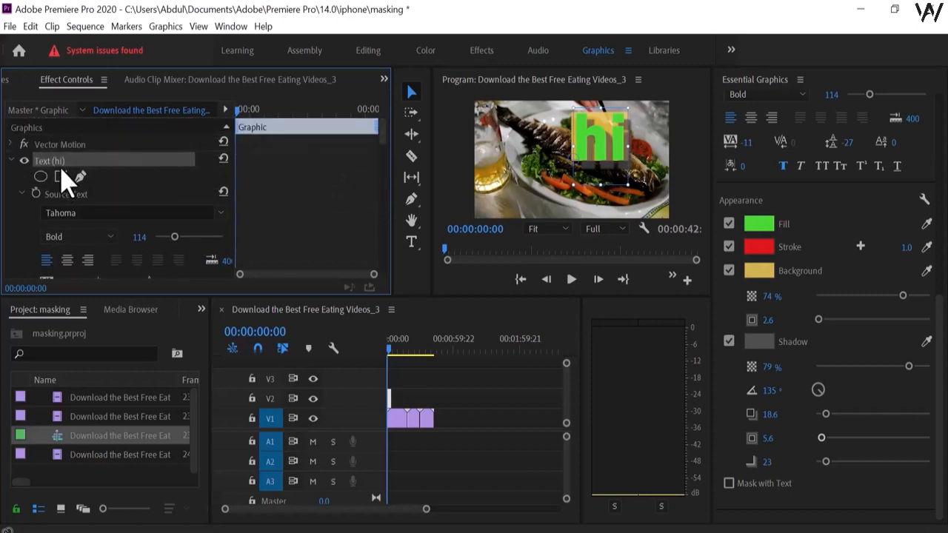
# Step: Enable Position keyframing on the graphic at 00:00:00:00 and play forward to 00:00:01:14
pyautogui.click(11, 161)
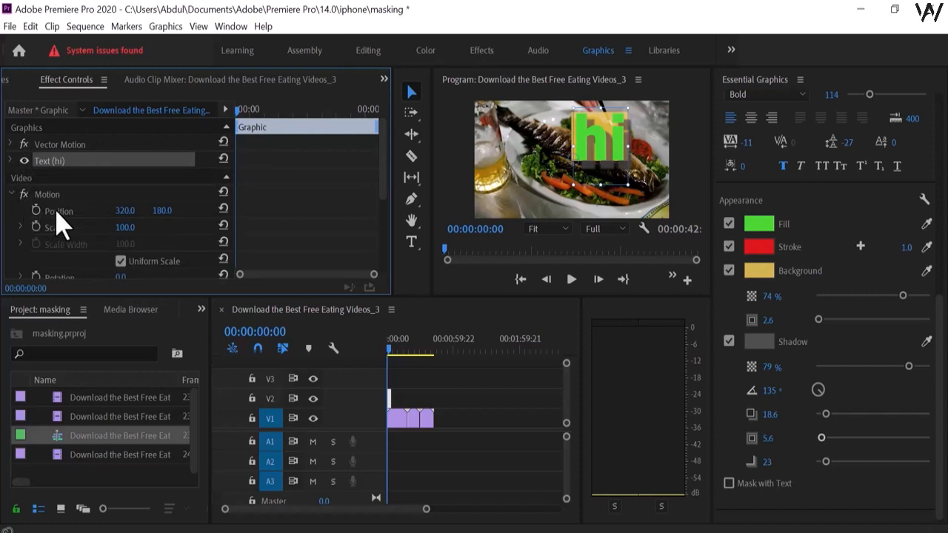
pyautogui.click(35, 210)
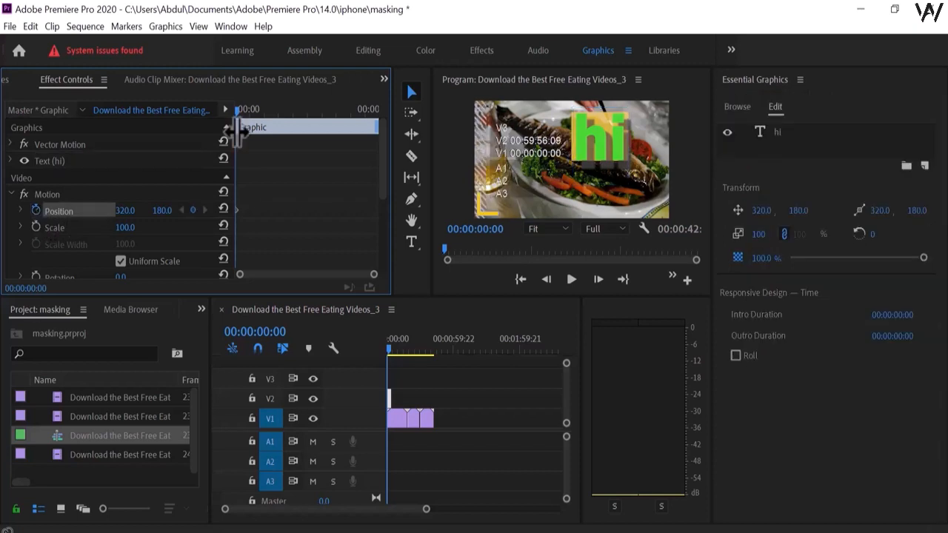
pyautogui.click(568, 281)
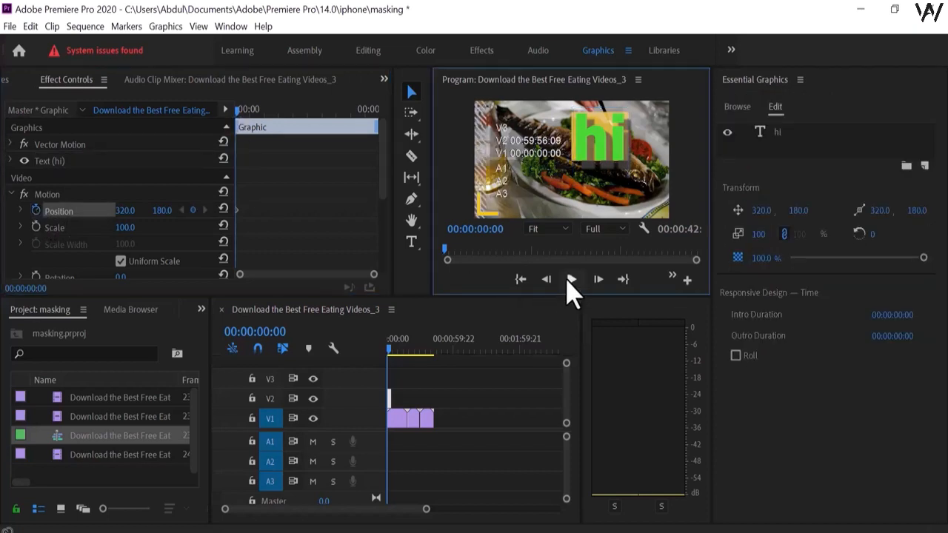
pyautogui.click(569, 282)
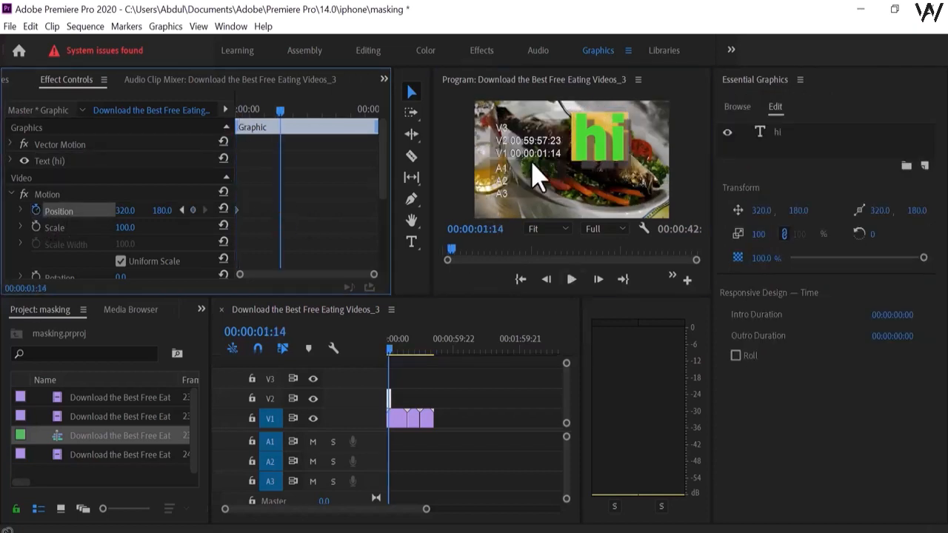
# Step: Add a Position keyframe at 00:00:01:14, move the "hi" text to about 461.5, 338.3, and play back from the start
pyautogui.click(603, 152)
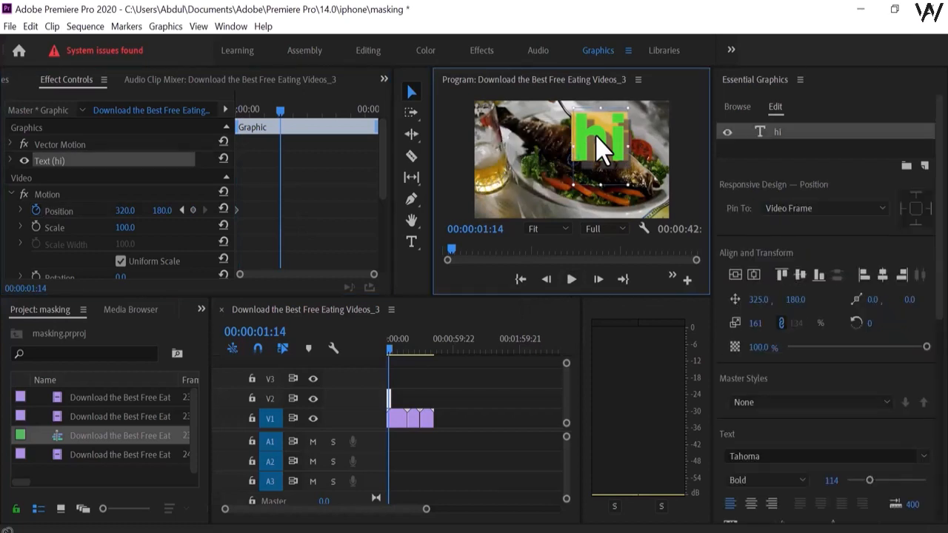
pyautogui.moveTo(603, 152); pyautogui.dragTo(429, 207)
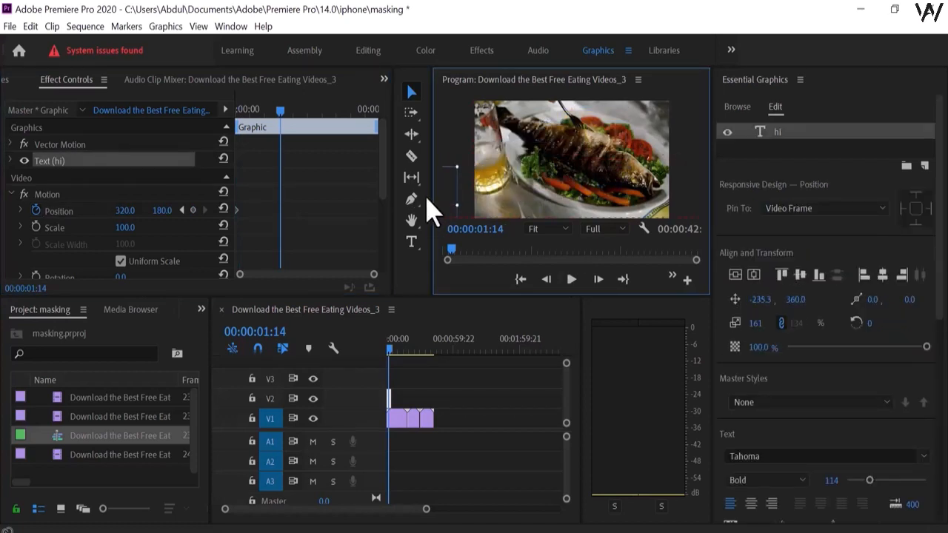
pyautogui.click(193, 211)
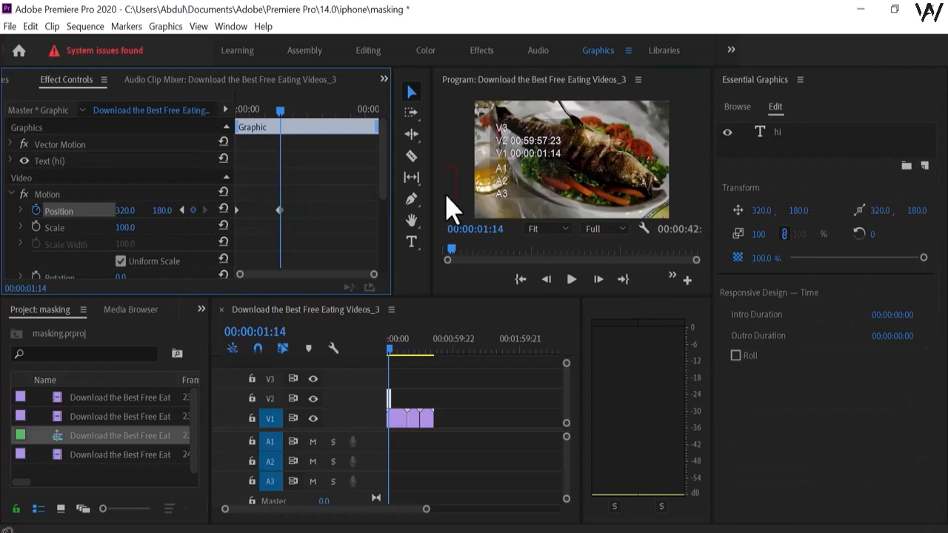
pyautogui.moveTo(451, 211); pyautogui.dragTo(668, 194)
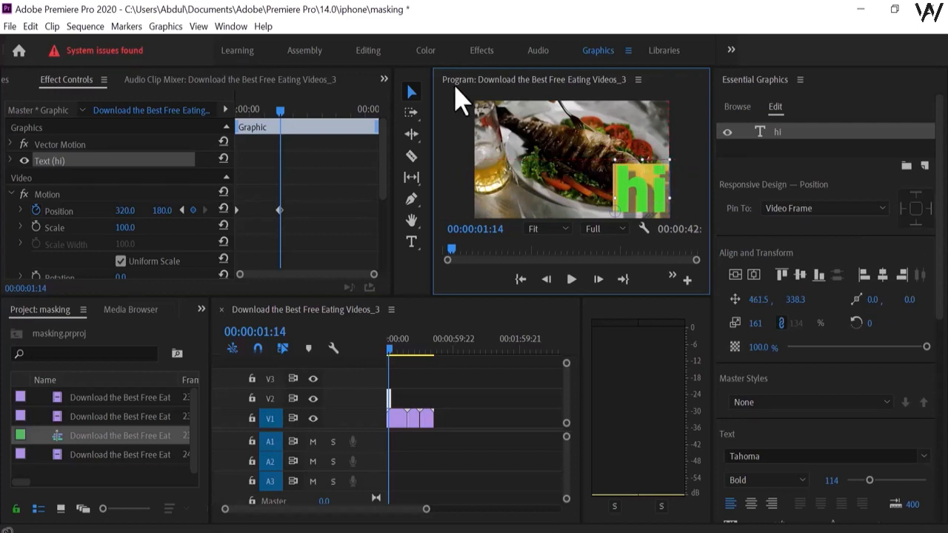
pyautogui.moveTo(279, 112); pyautogui.dragTo(220, 128)
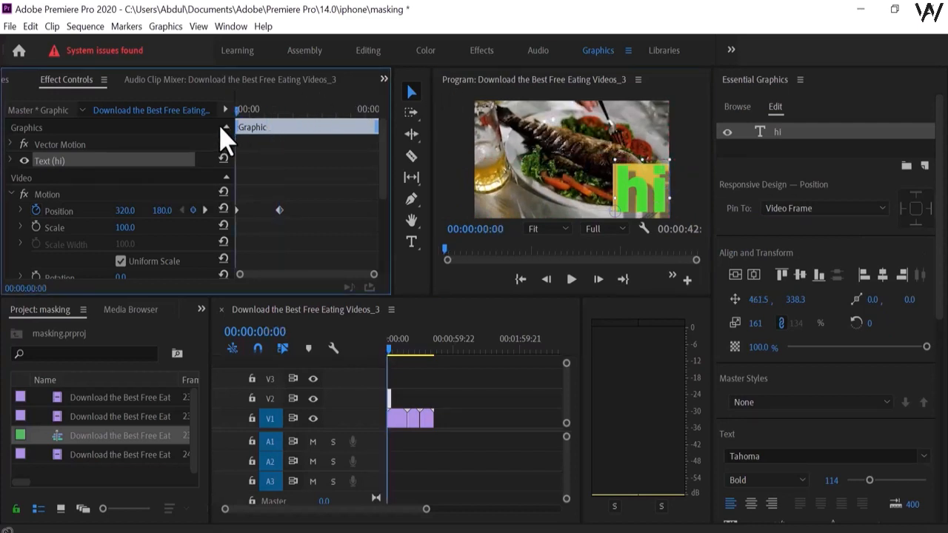
pyautogui.press('space')
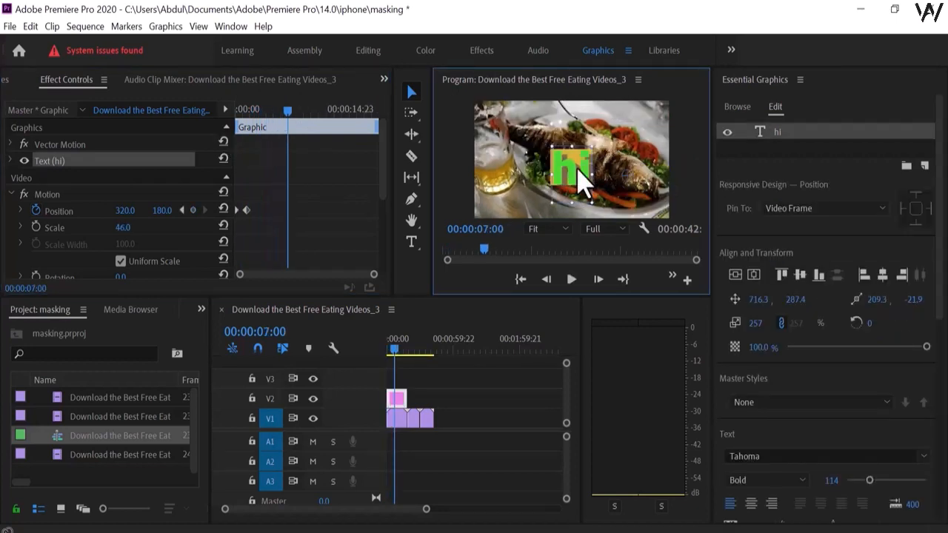
# Step: Move the "hi" text to about 858.9, 188.7 and add a Position keyframe at 00:00:07:00 with a vertical value of 194
pyautogui.moveTo(570, 181); pyautogui.dragTo(594, 169)
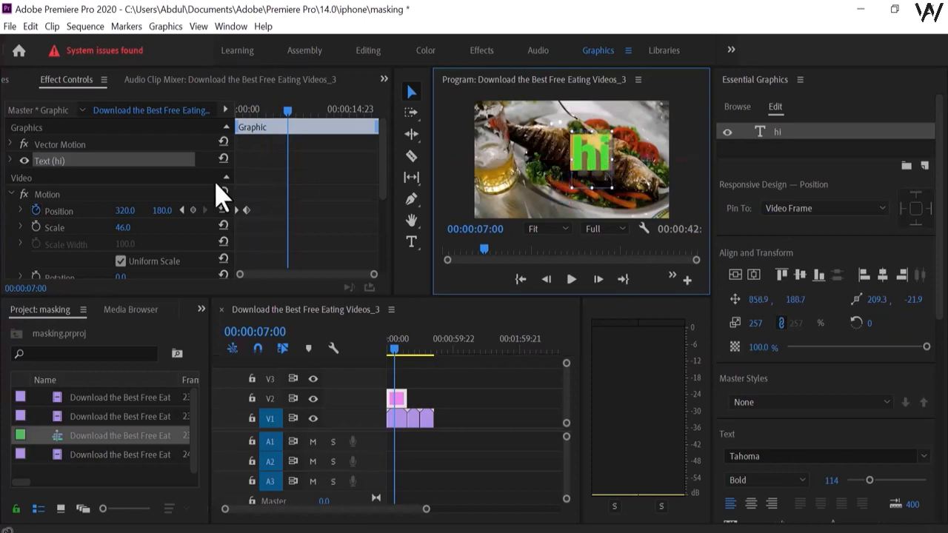
pyautogui.click(159, 207)
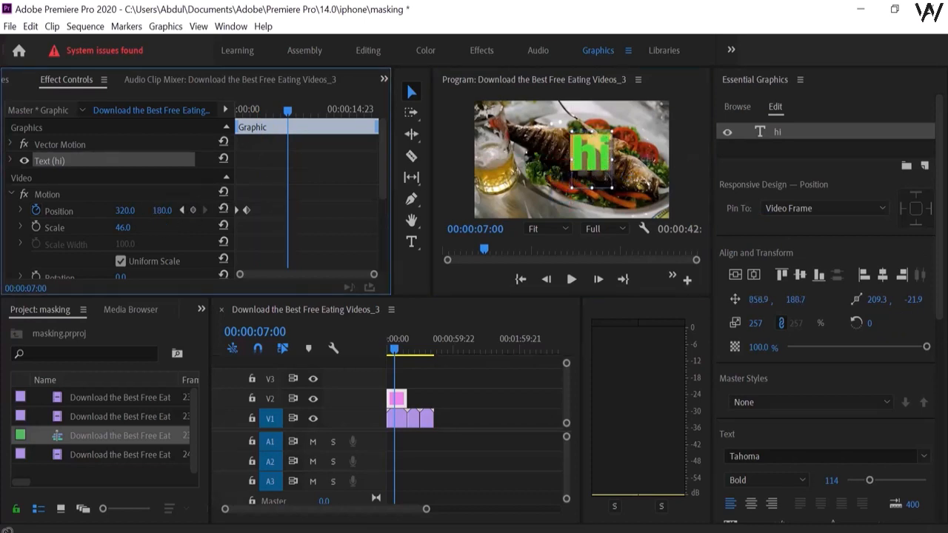
pyautogui.moveTo(161, 210); pyautogui.dragTo(263, 210)
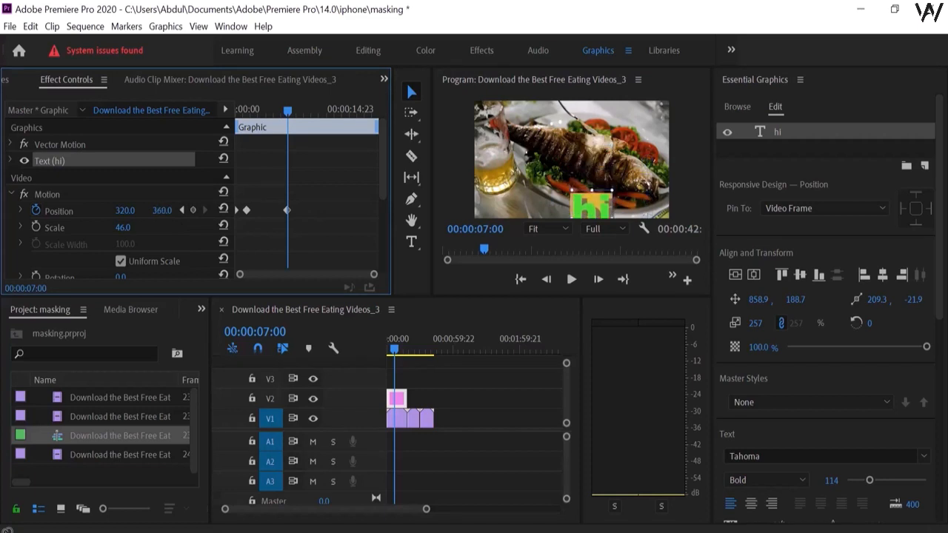
pyautogui.moveTo(161, 210); pyautogui.dragTo(35, 210)
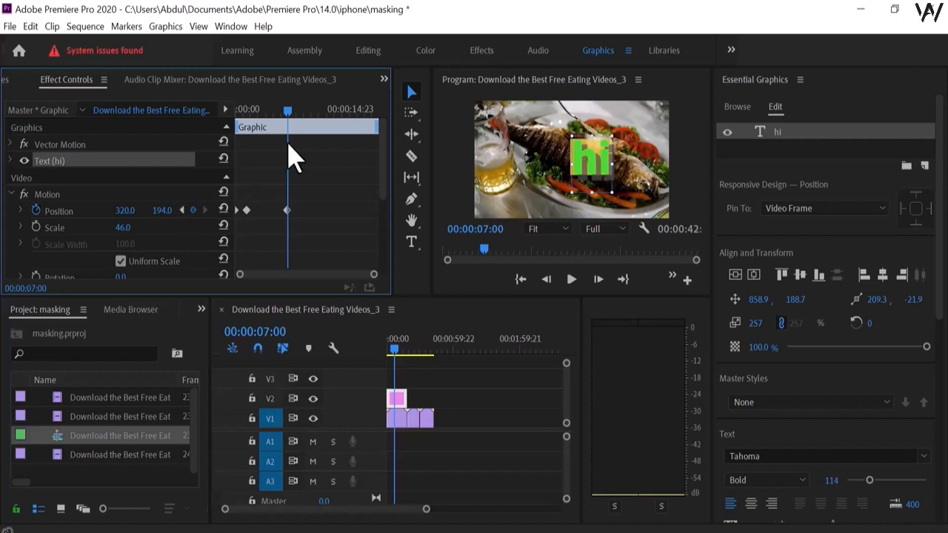
# Step: Set the vertical value of the 00:00:07:00 Position keyframe to 296 and play the animation from the start
pyautogui.moveTo(289, 117); pyautogui.dragTo(259, 133)
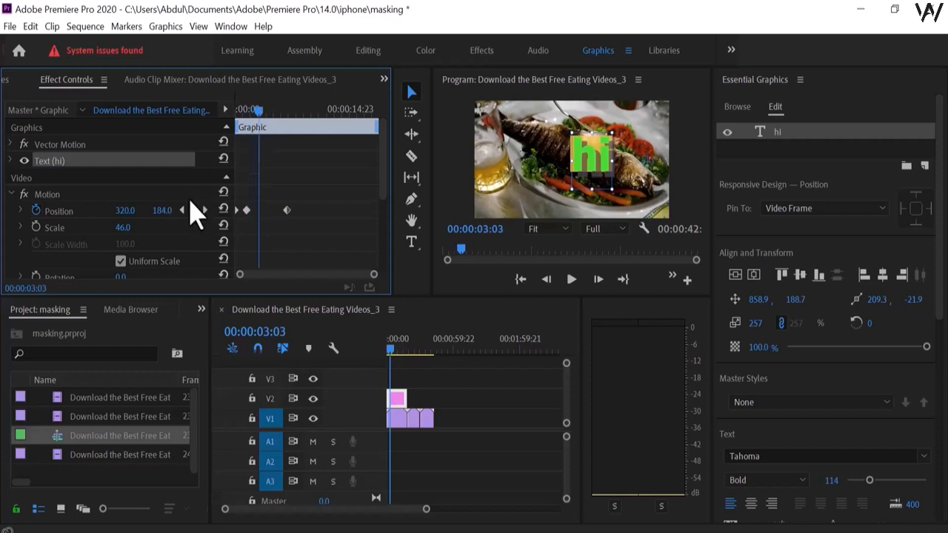
pyautogui.click(204, 211)
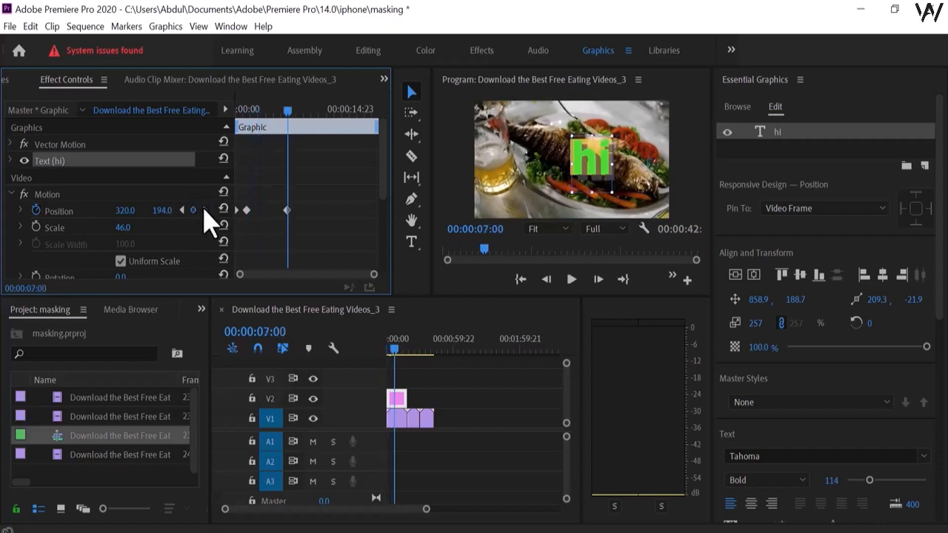
pyautogui.moveTo(167, 212); pyautogui.dragTo(243, 212)
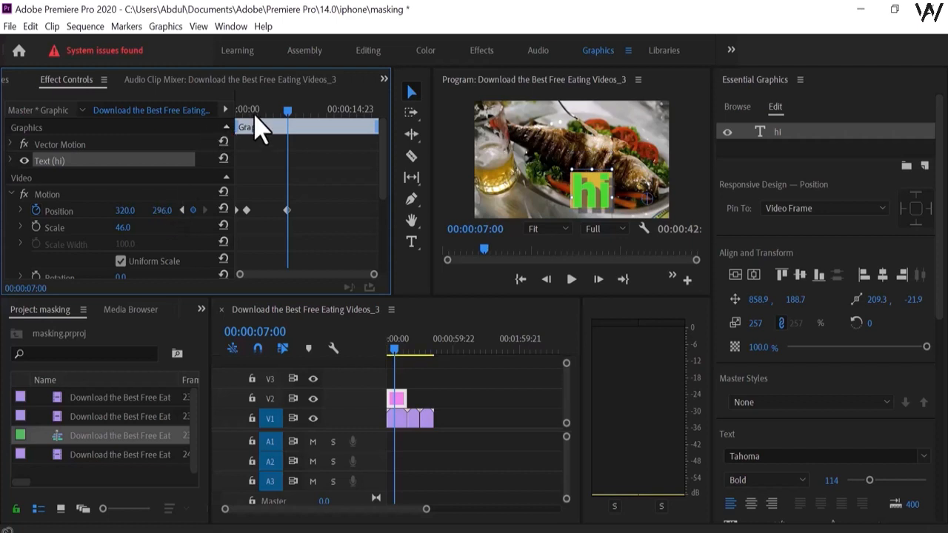
pyautogui.moveTo(290, 118); pyautogui.dragTo(194, 156)
pyautogui.press('space')
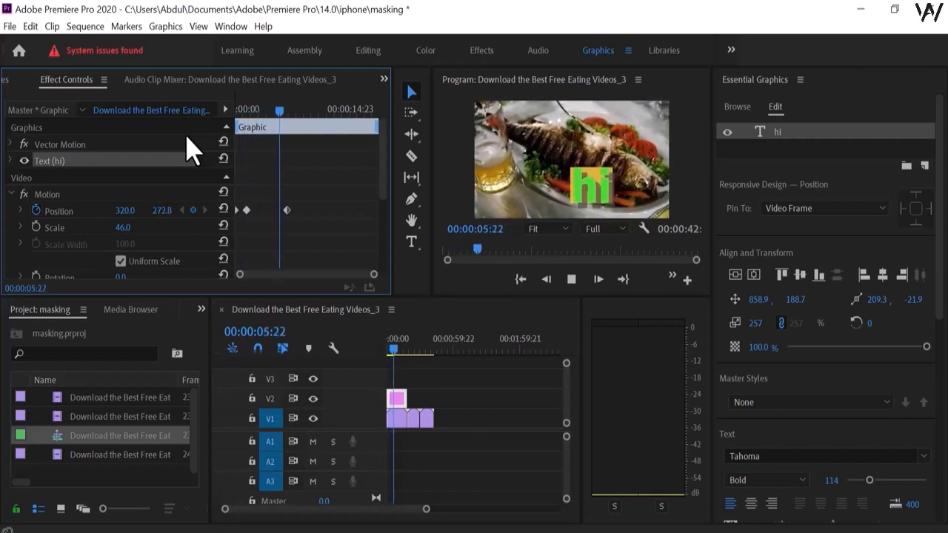
pyautogui.scroll(-3, 222, 155)
pyautogui.press('space')
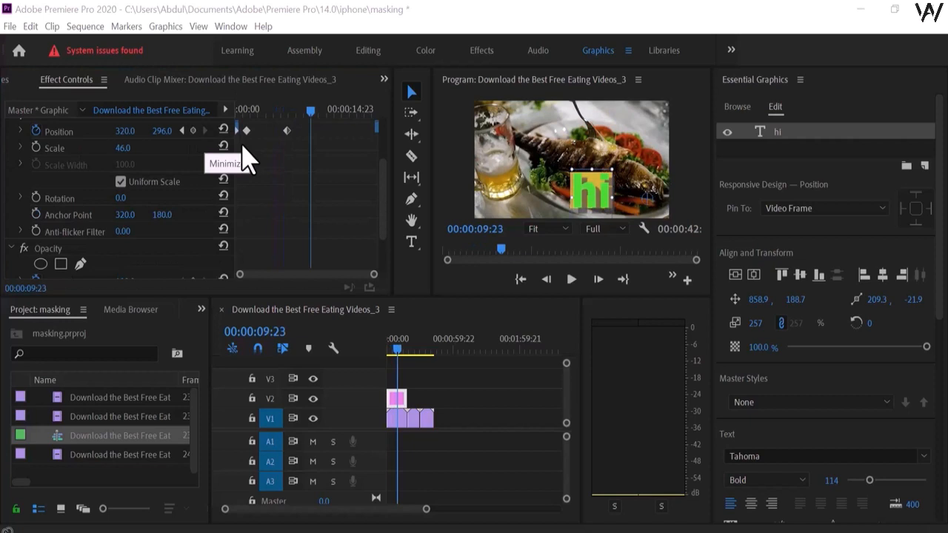
# Step: Enable Scale keyframing on the graphic at 00:00:09:23 and set the scale to 52
pyautogui.moveTo(388, 185); pyautogui.dragTo(383, 163)
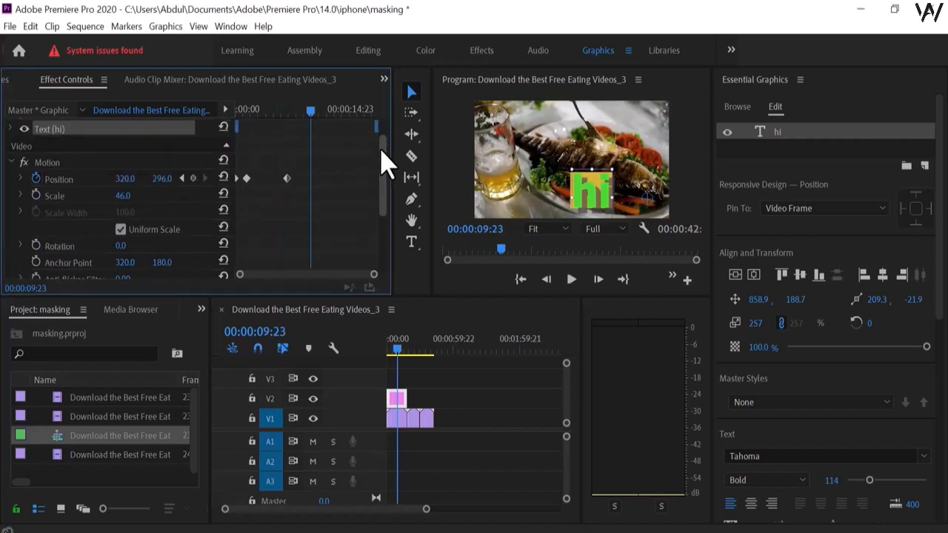
pyautogui.click(35, 194)
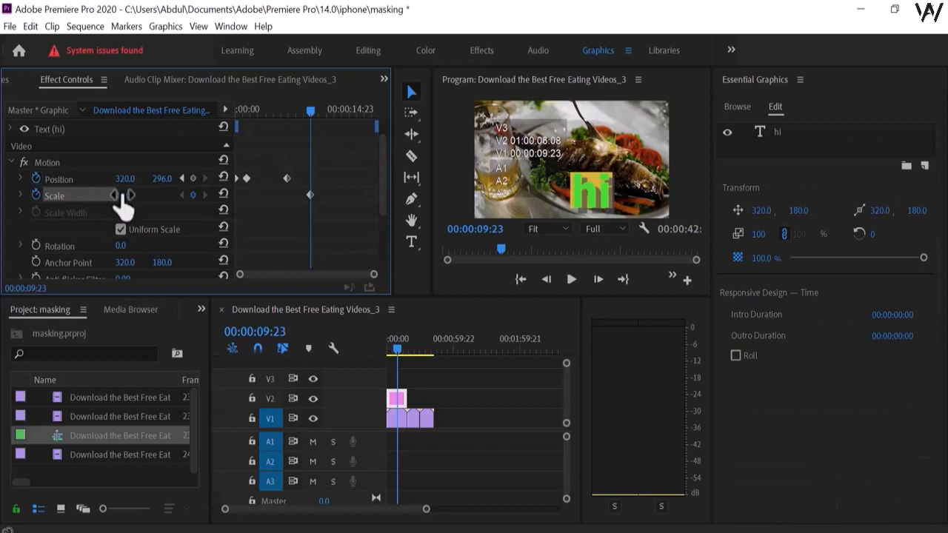
pyautogui.moveTo(122, 194); pyautogui.dragTo(142, 193)
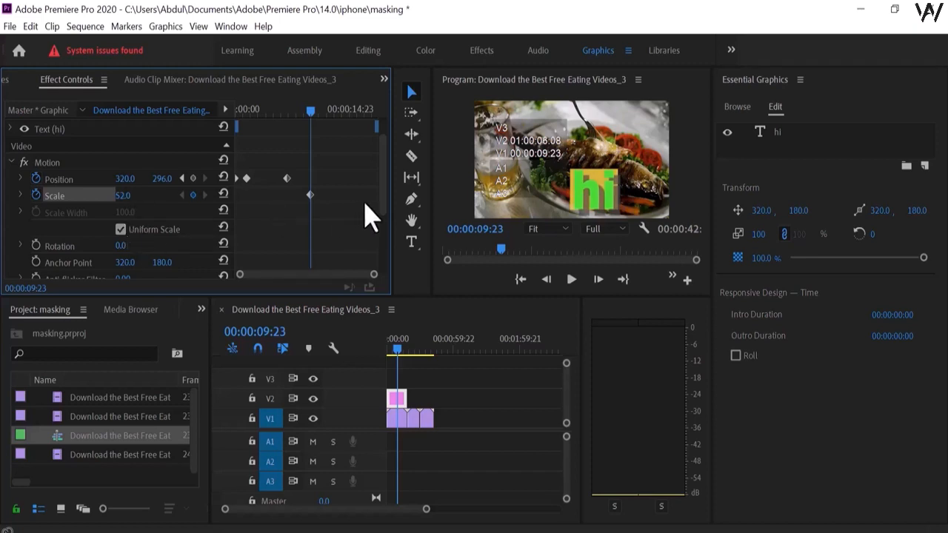
# Step: Enable Rotation keyframing on the graphic at 00:00:09:23, set the rotation to -12°, and play the sequence
pyautogui.scroll(-2, 384, 202)
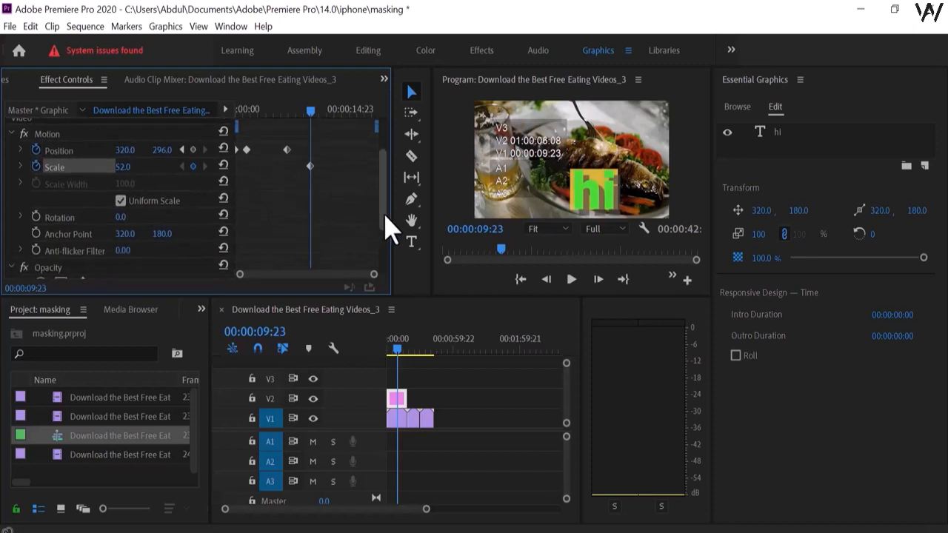
pyautogui.click(36, 216)
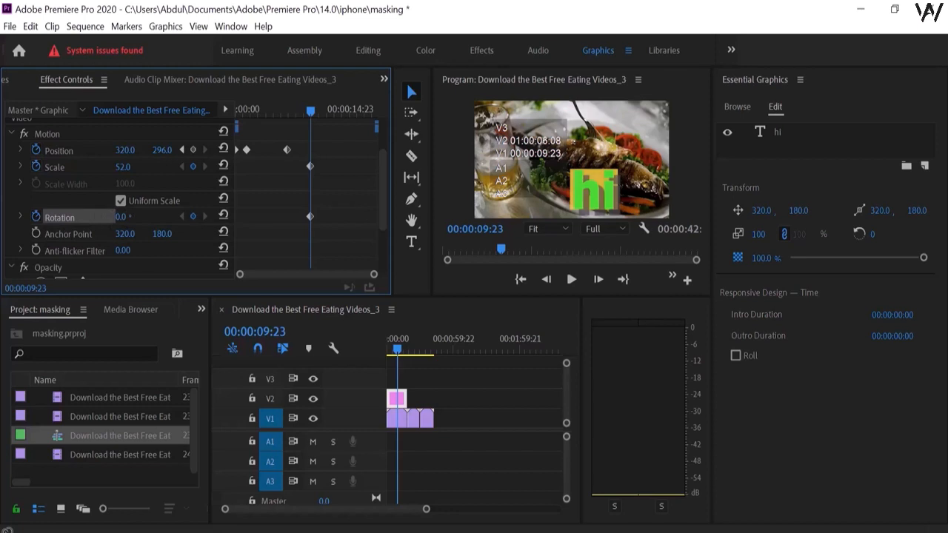
pyautogui.moveTo(121, 216)
pyautogui.mouseDown()
pyautogui.moveTo(129, 216)
pyautogui.moveTo(111, 216)
pyautogui.mouseUp()
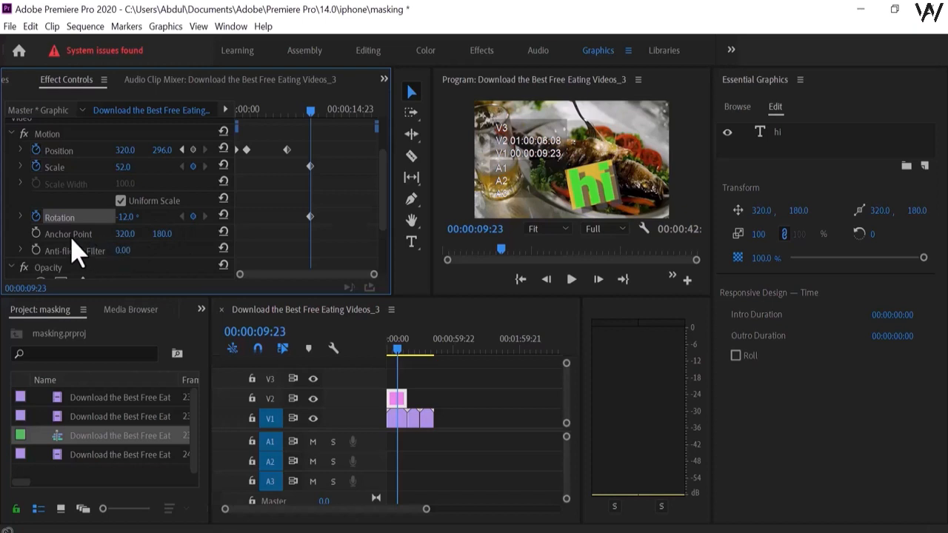
pyautogui.click(570, 279)
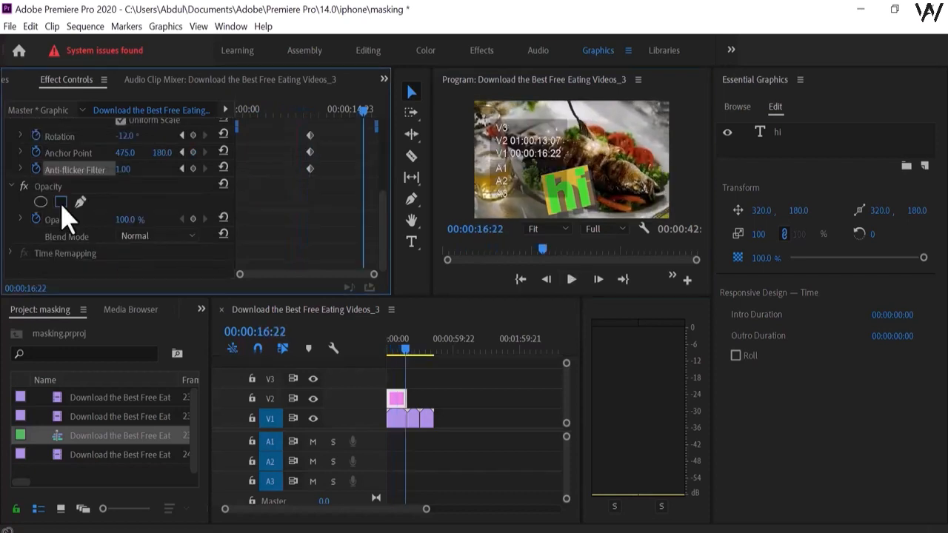
# Step: Add a rectangular opacity mask to the graphic and enlarge it to surround the whole "hi" text
pyautogui.click(61, 202)
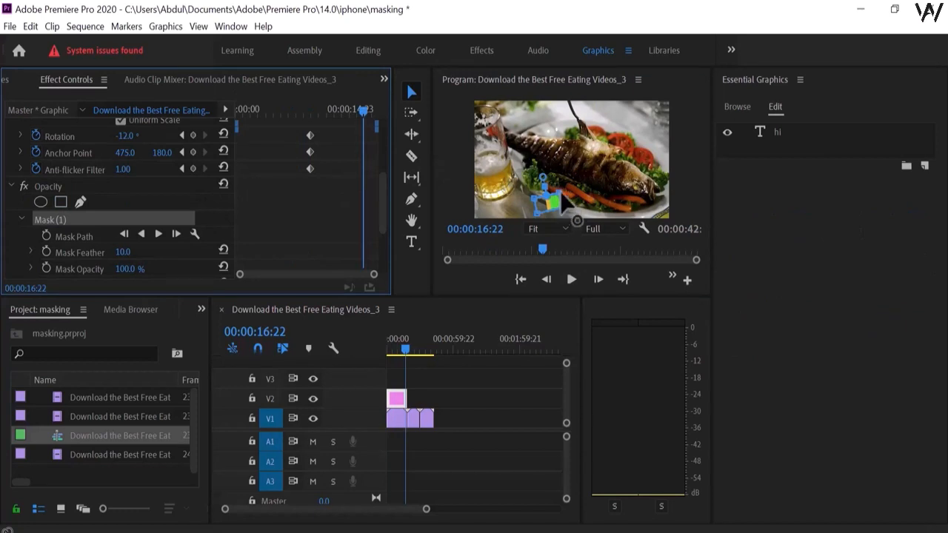
pyautogui.moveTo(560, 193); pyautogui.dragTo(609, 213)
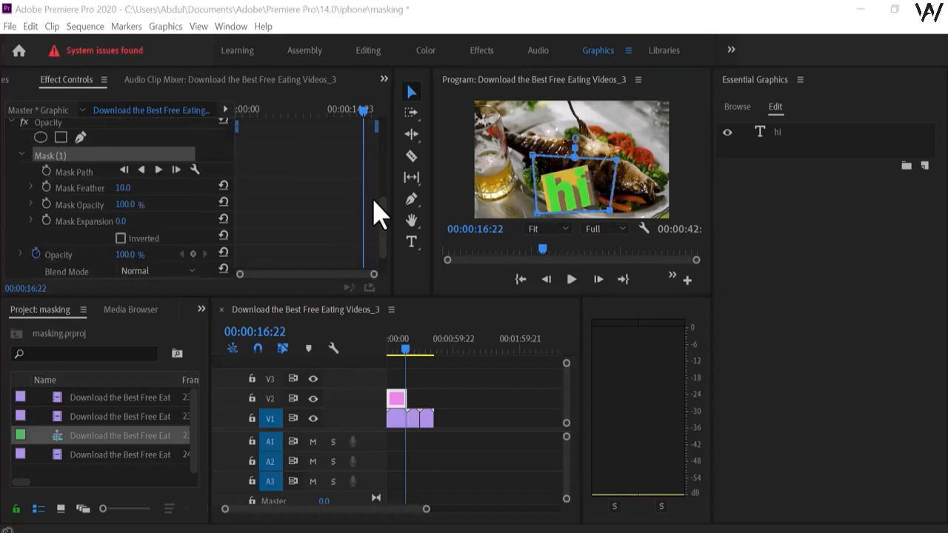
# Step: Switch the opacity mask's inversion on and back off to compare its effect on the text
pyautogui.moveTo(383, 212); pyautogui.dragTo(383, 226)
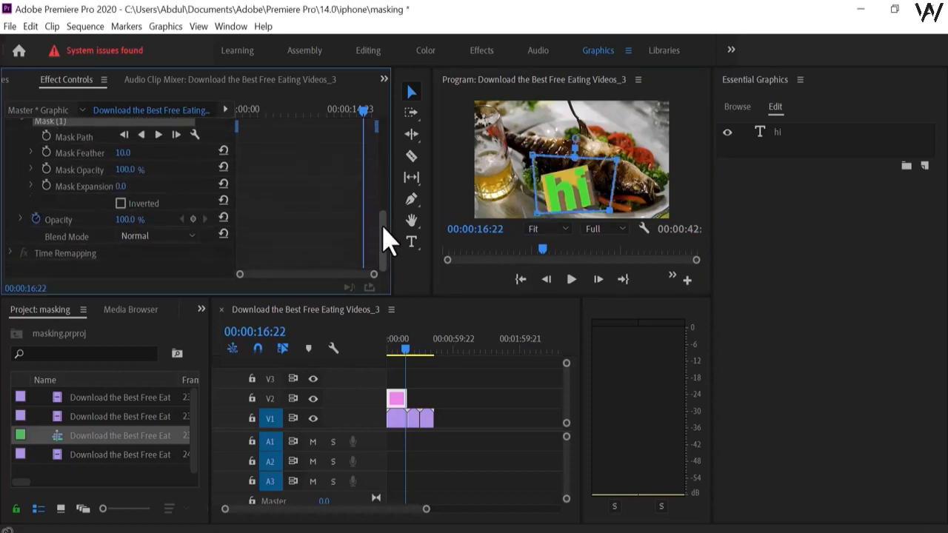
pyautogui.click(121, 204)
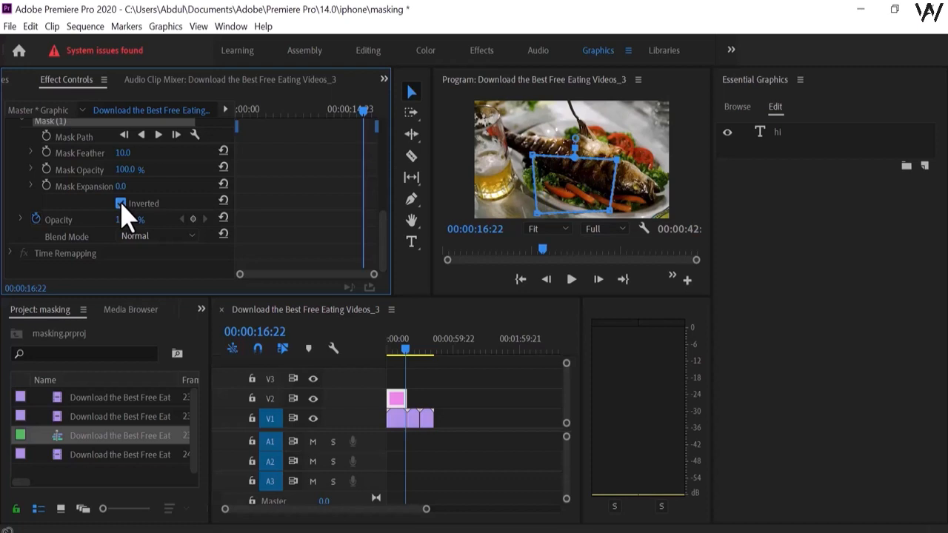
pyautogui.click(121, 203)
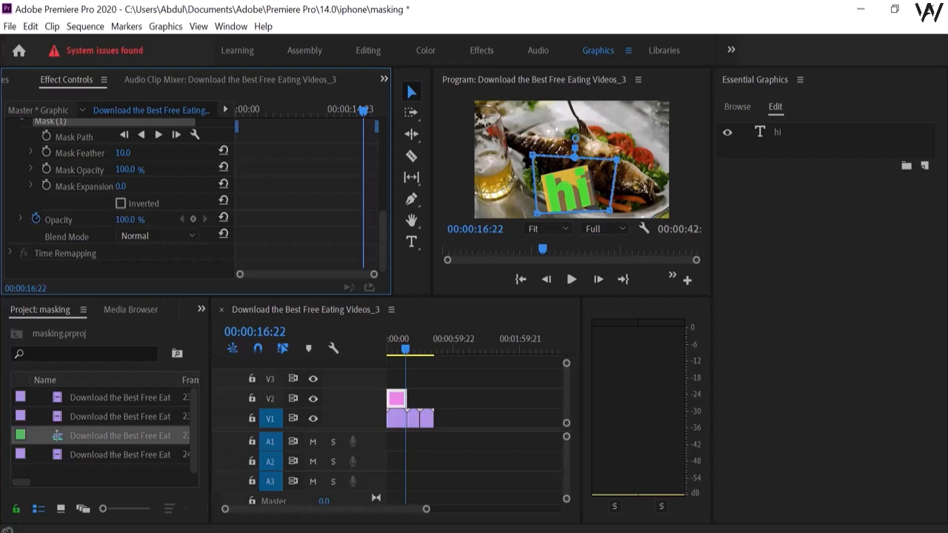
# Step: Set the mask's expansion to 27, opacity to 73% and feather to 26, leaving the mask not inverted
pyautogui.moveTo(120, 186); pyautogui.dragTo(140, 186)
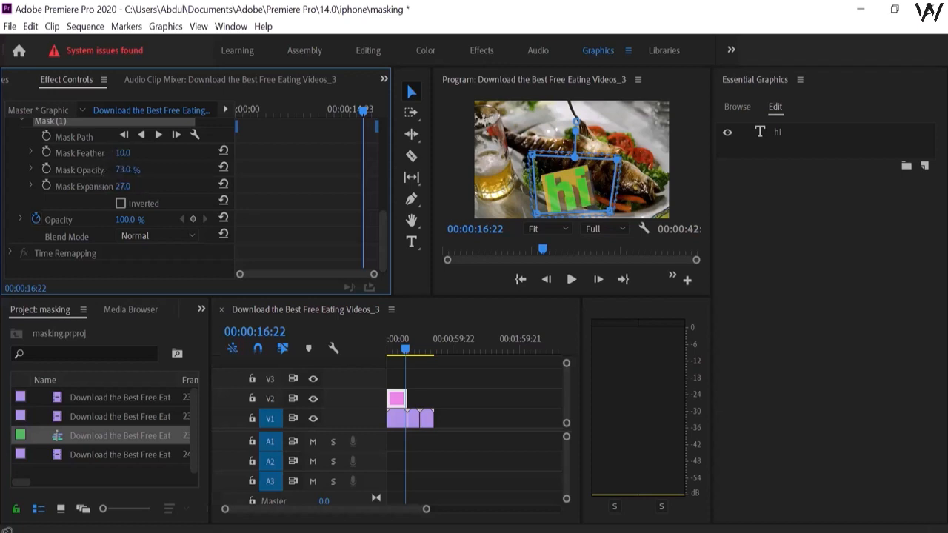
pyautogui.moveTo(122, 154); pyautogui.dragTo(135, 153)
pyautogui.click(32, 152)
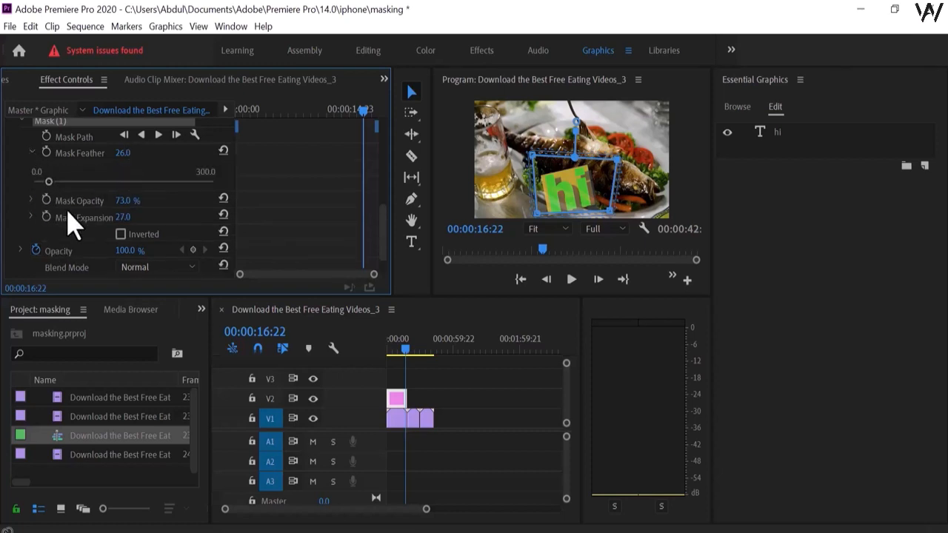
pyautogui.click(120, 234)
pyautogui.click(120, 233)
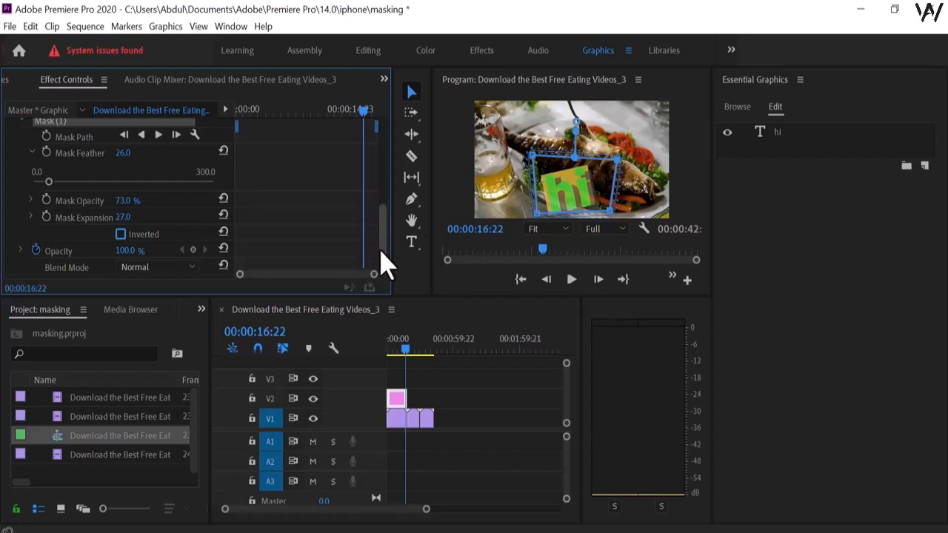
# Step: Return to the start of the sequence and play back the masked, animated text
pyautogui.moveTo(383, 259); pyautogui.dragTo(132, 198)
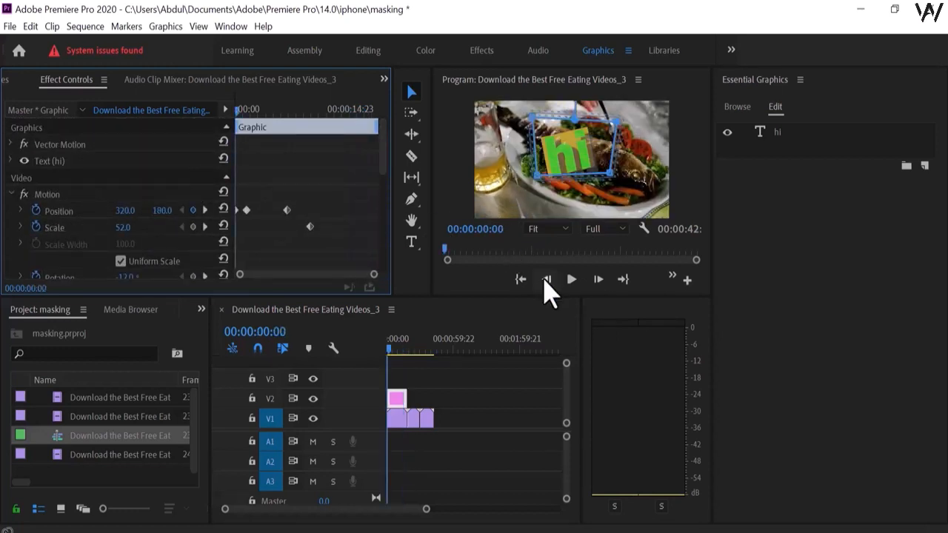
pyautogui.click(570, 279)
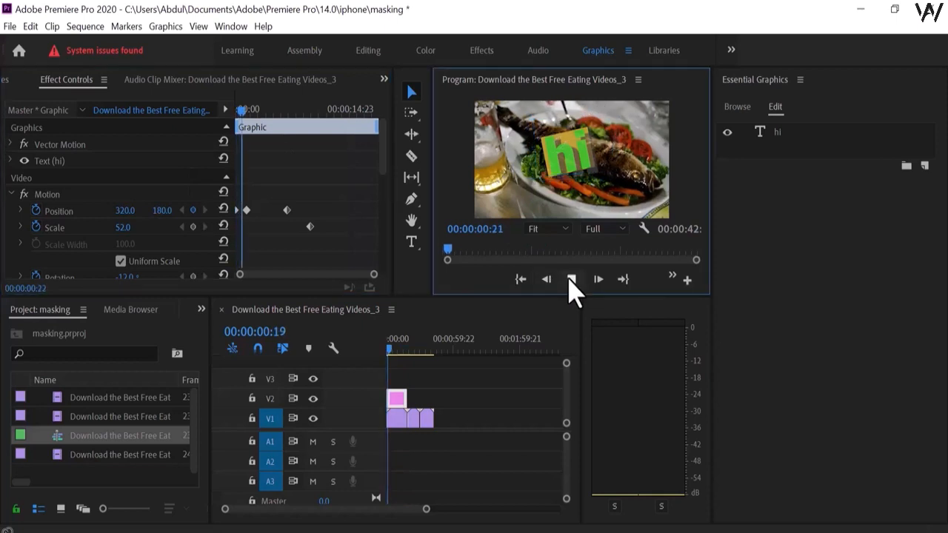